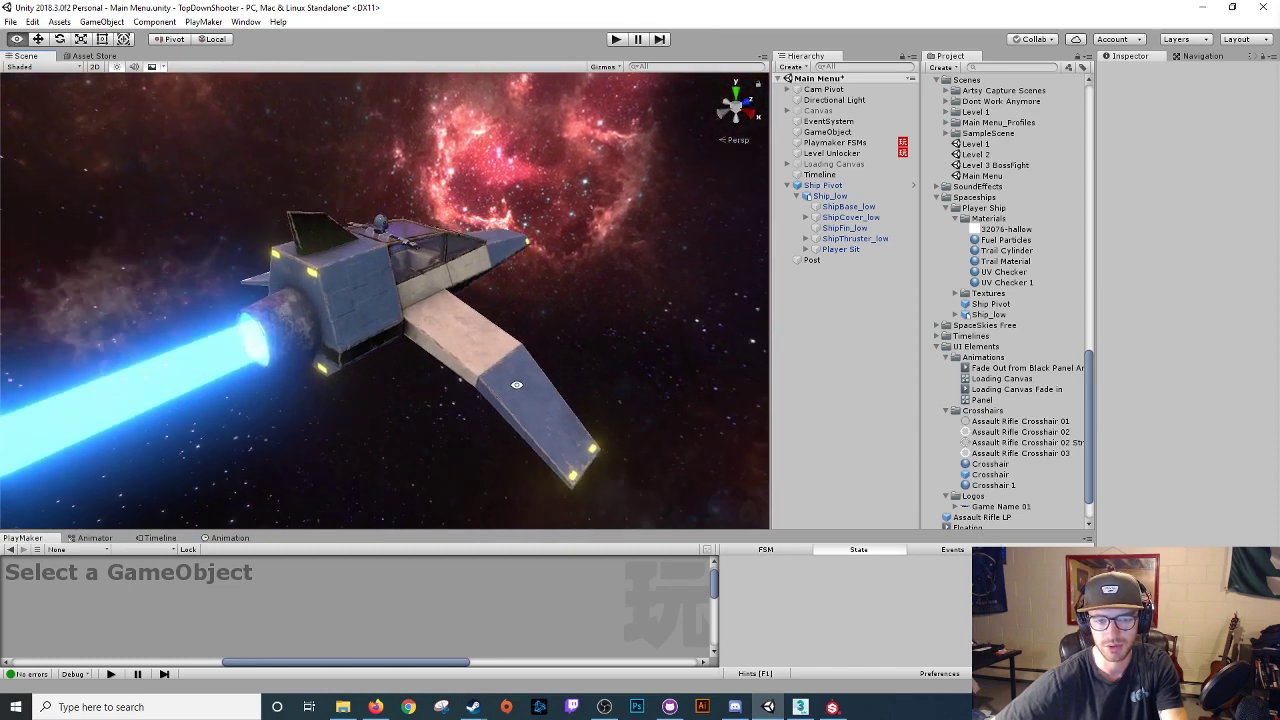
Turn the Post object off and back on to compare the ship with and without post-processing
{"action": "left_click_drag", "start_coordinate": [600, 368], "coordinate": [461, 314], "text": "alt"}
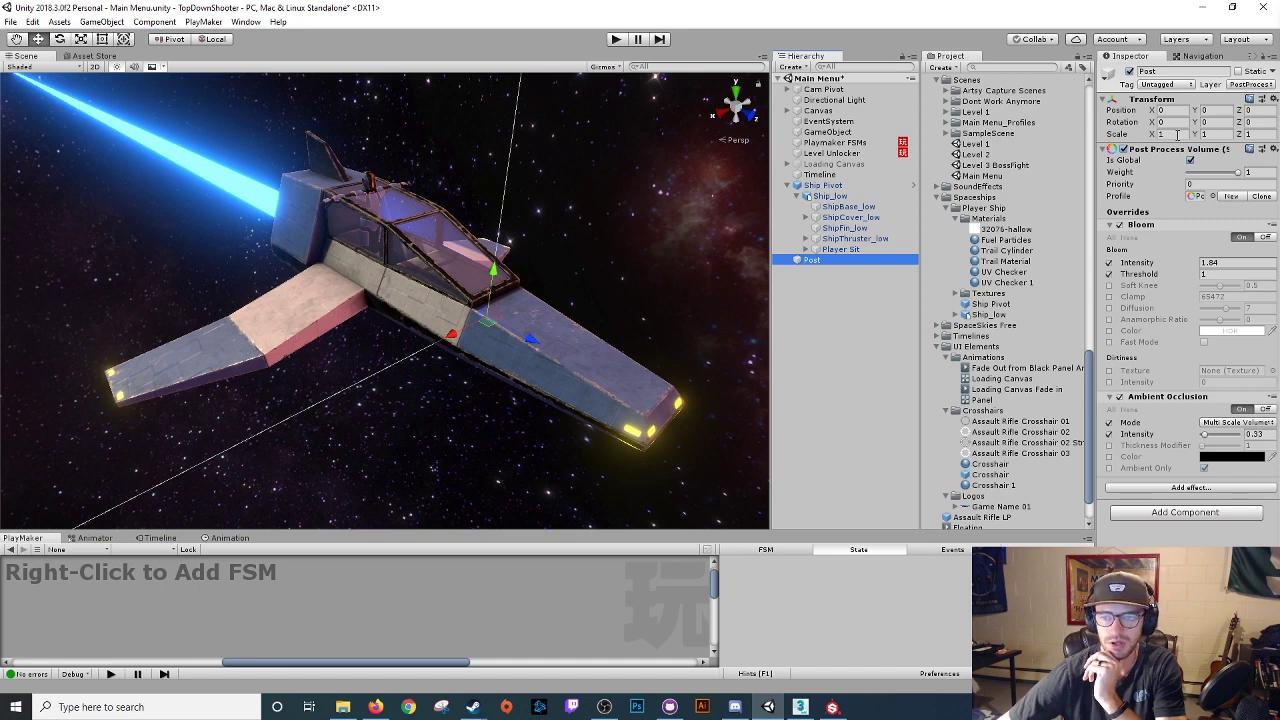
{"action": "left_click", "coordinate": [1130, 72]}
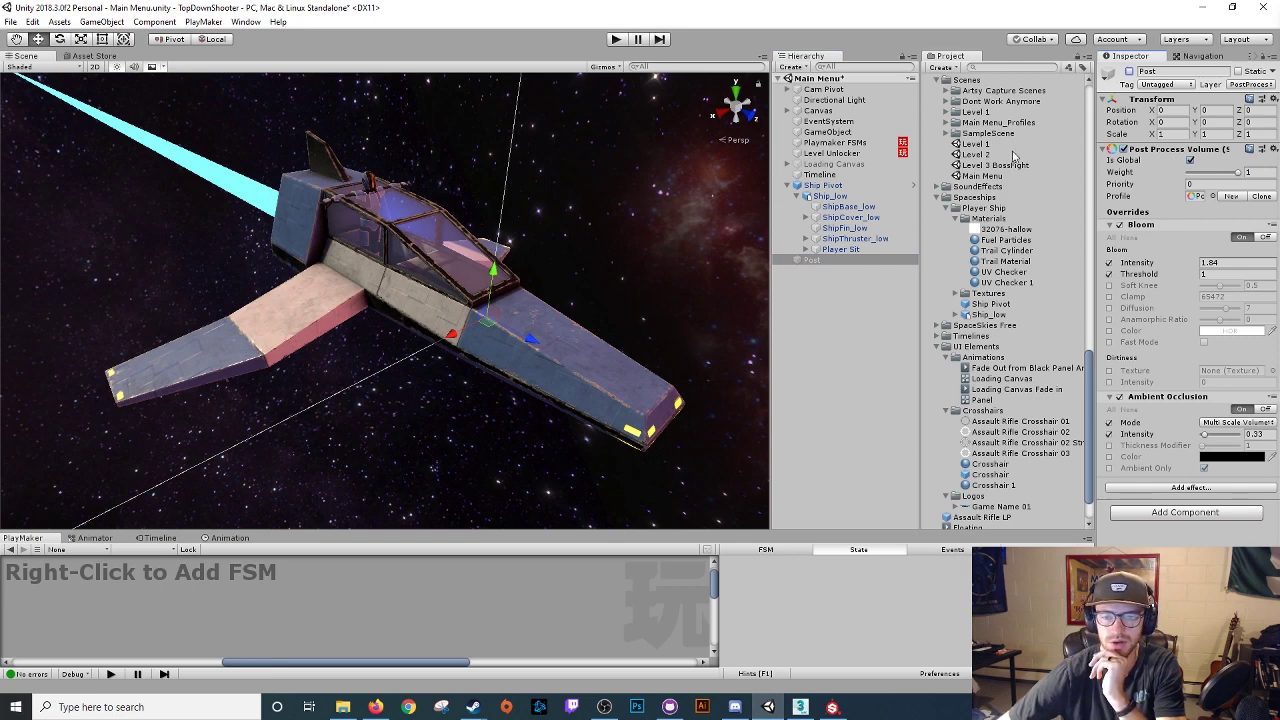
{"action": "left_click", "coordinate": [1130, 72]}
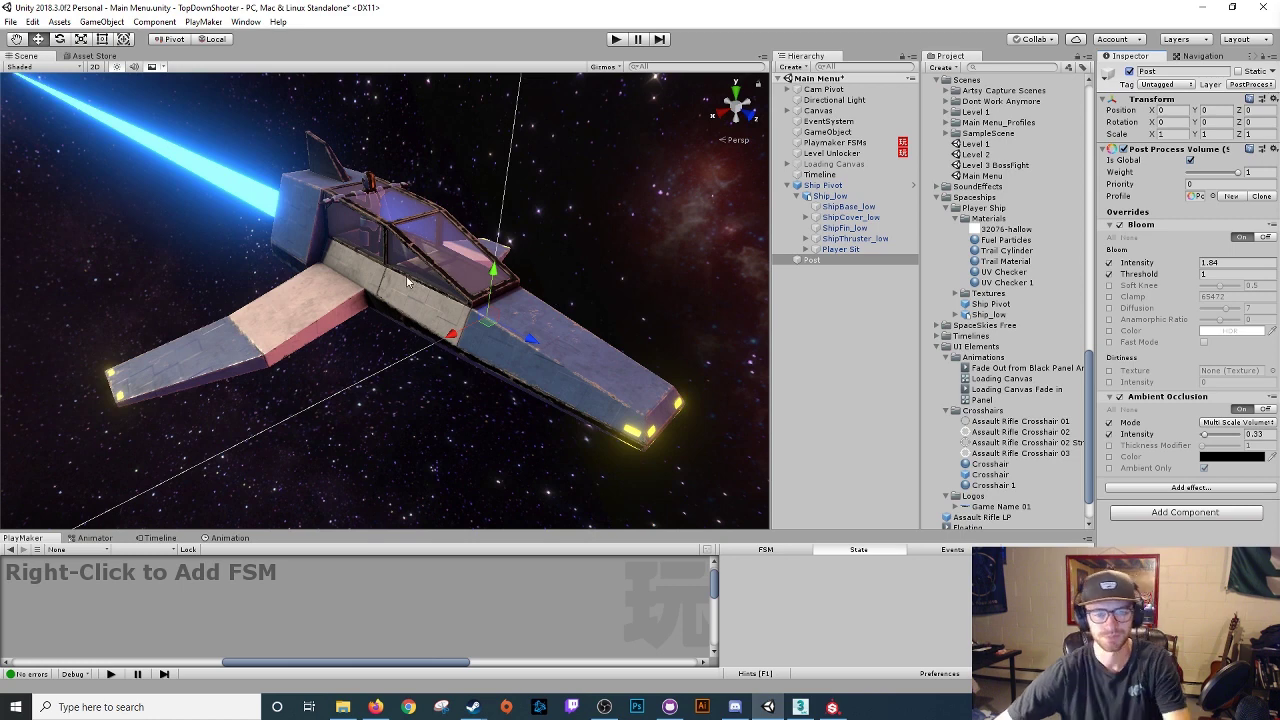
{"action": "left_click_drag", "start_coordinate": [407, 283], "coordinate": [340, 331], "text": "alt"}
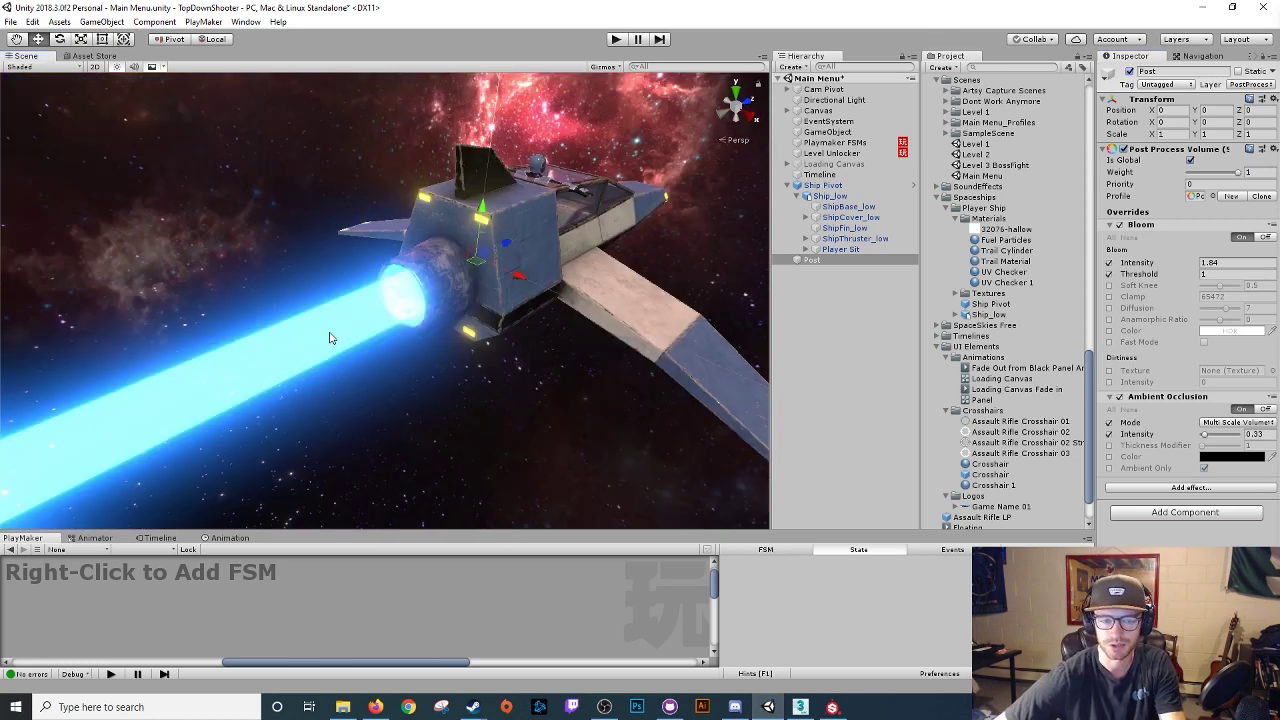
Select the thruster beam cylinder and examine the albedo color of its Trail Cylinder material
{"action": "left_click", "coordinate": [330, 338]}
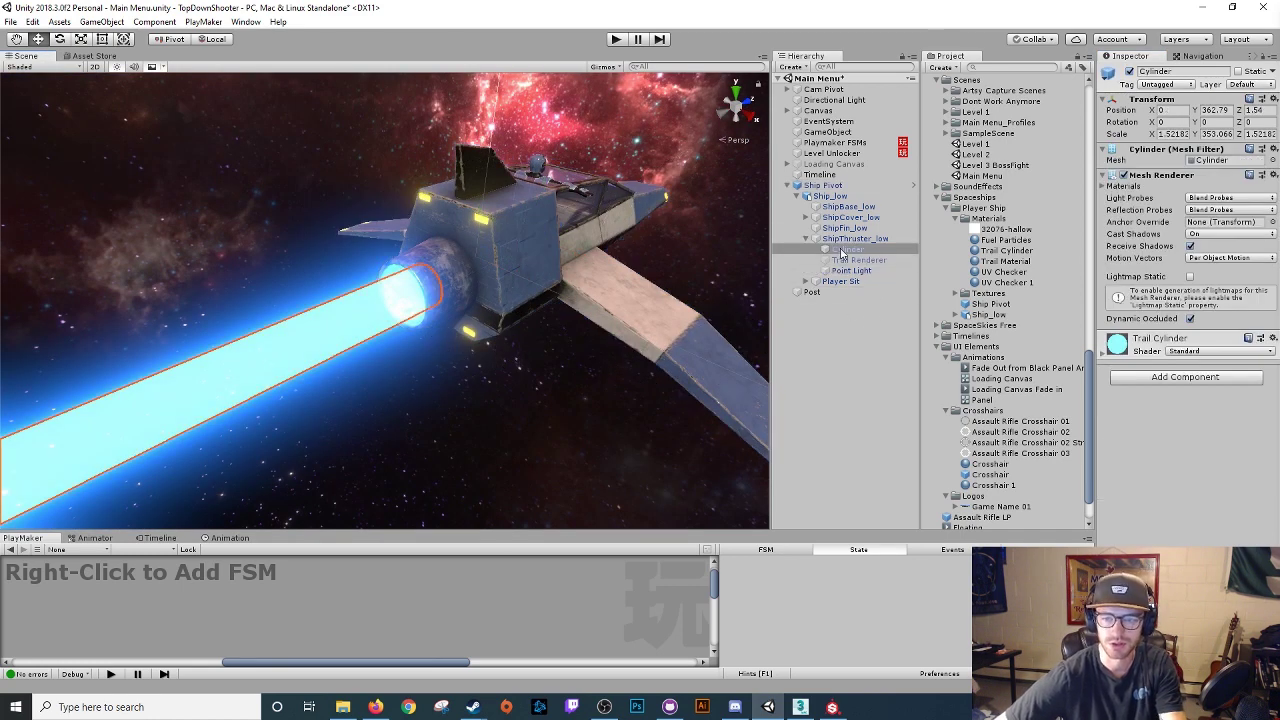
{"action": "left_click_drag", "start_coordinate": [1097, 370], "coordinate": [844, 354]}
{"action": "left_click", "coordinate": [848, 352]}
{"action": "scroll", "coordinate": [981, 411], "scroll_direction": "down", "scroll_amount": 1}
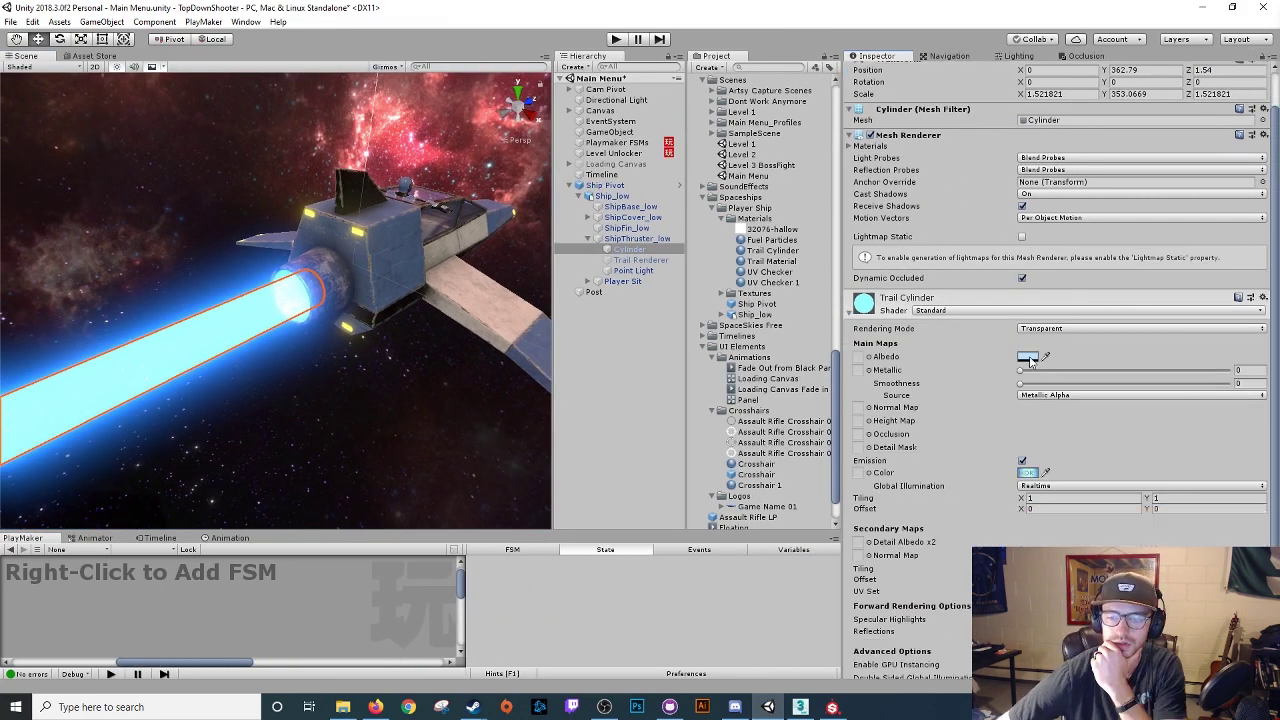
{"action": "left_click", "coordinate": [1027, 356]}
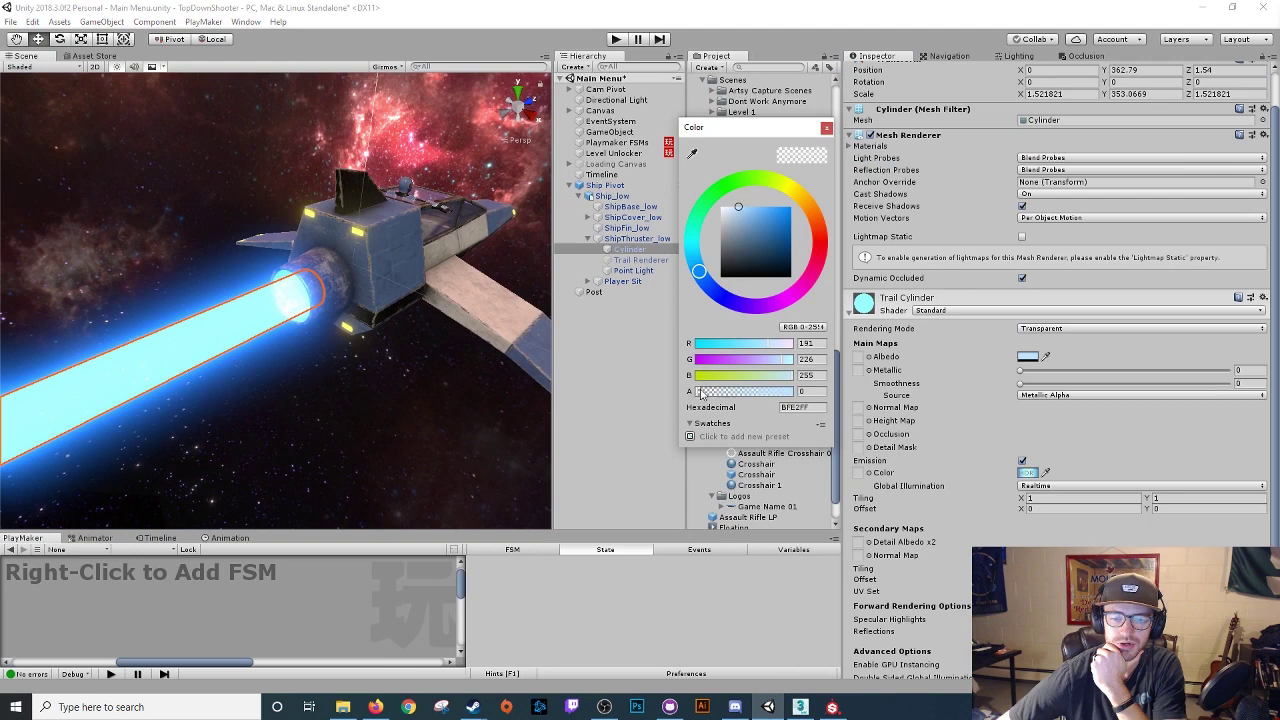
{"action": "left_click", "coordinate": [826, 128]}
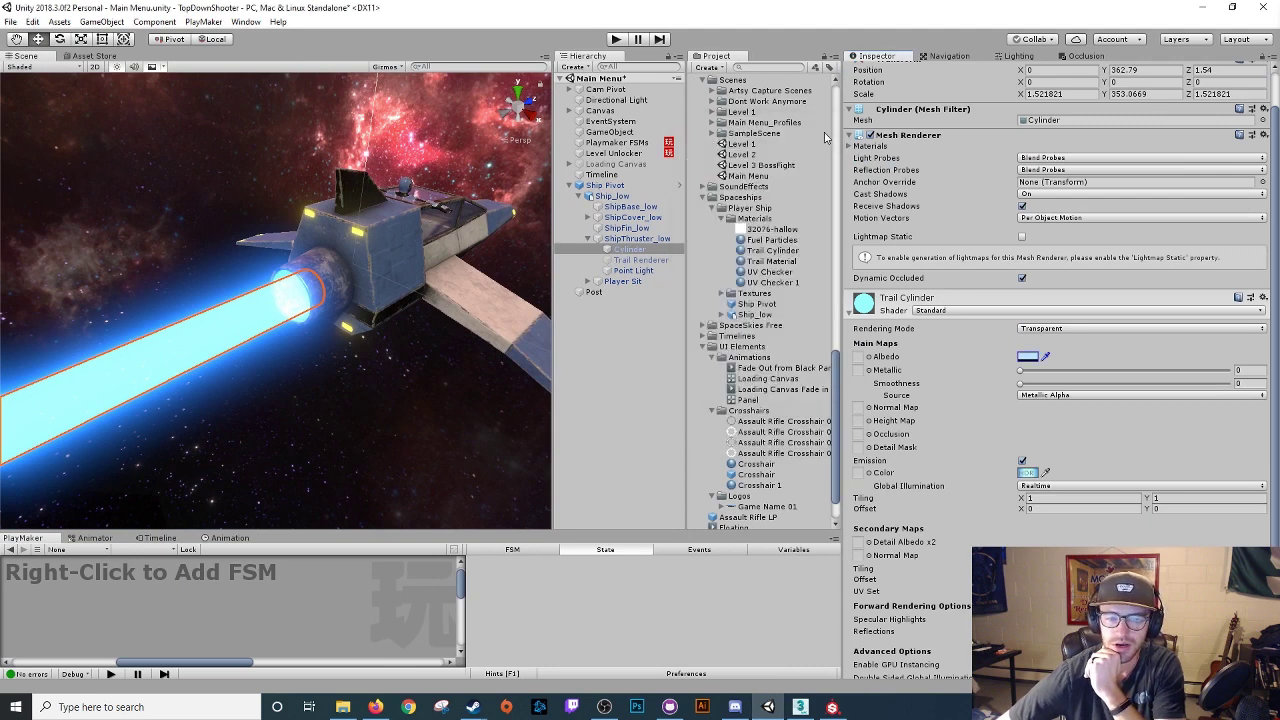
{"action": "left_click", "coordinate": [295, 411]}
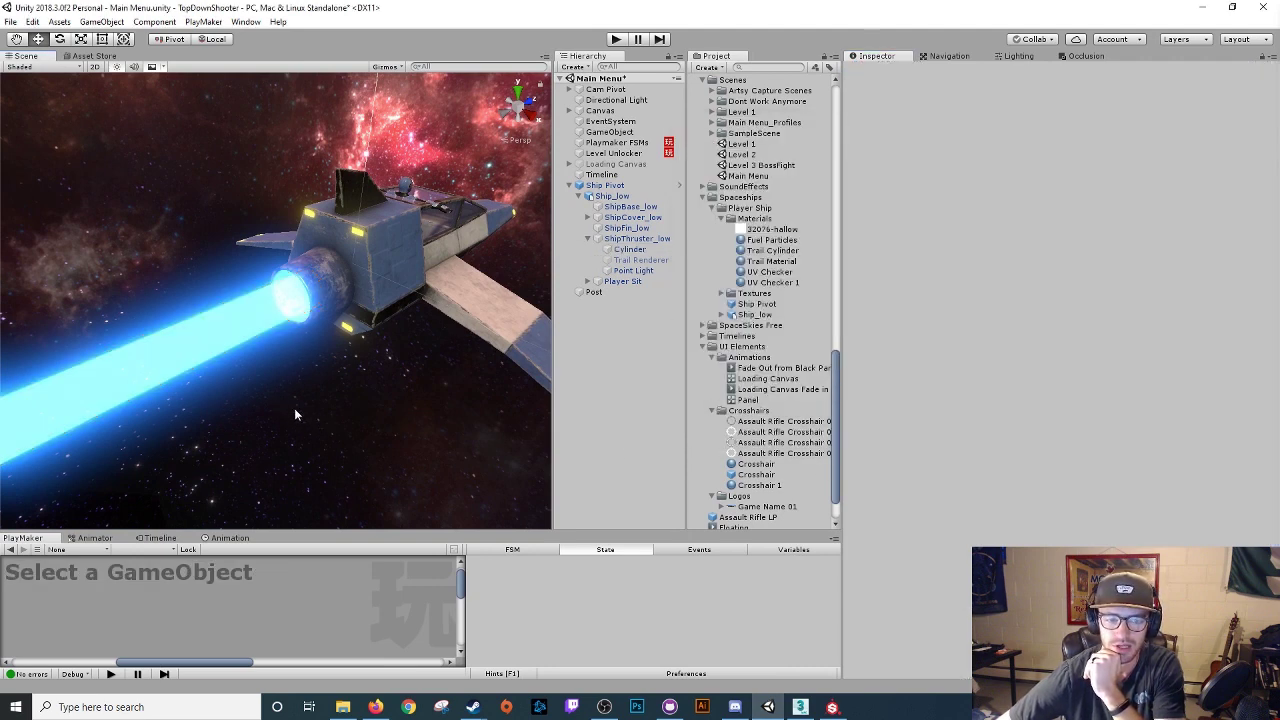
{"action": "left_click", "coordinate": [200, 352]}
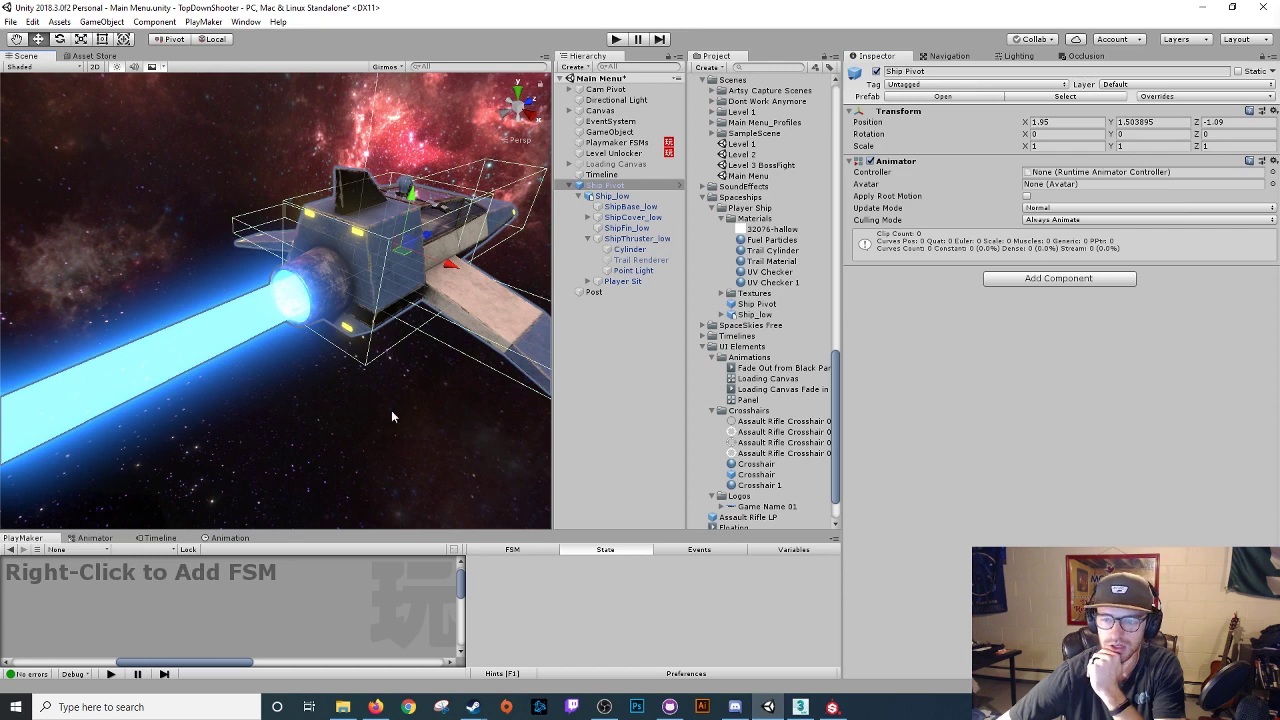
Set the emission color intensity of the beam's Trail Cylinder material to 1
{"action": "left_click", "coordinate": [266, 322]}
{"action": "scroll", "coordinate": [952, 507], "scroll_direction": "down", "scroll_amount": 1}
{"action": "left_click", "coordinate": [1029, 473]}
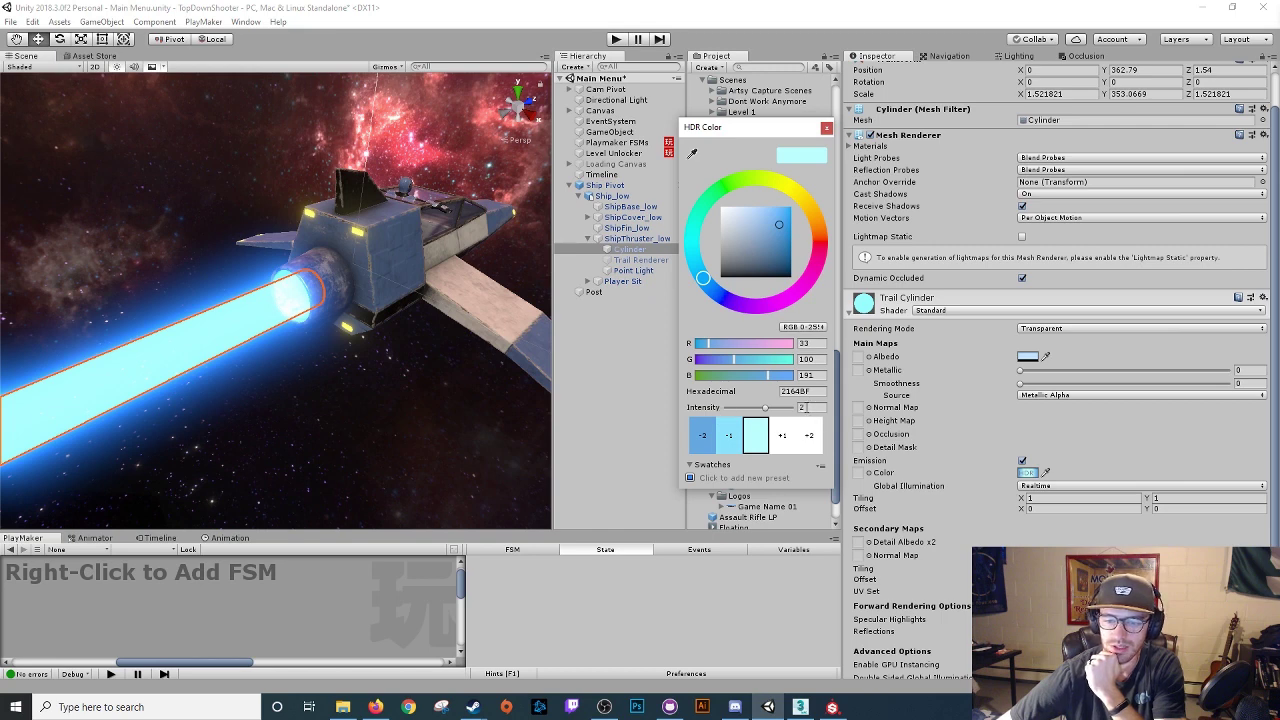
{"action": "type", "text": "1"}
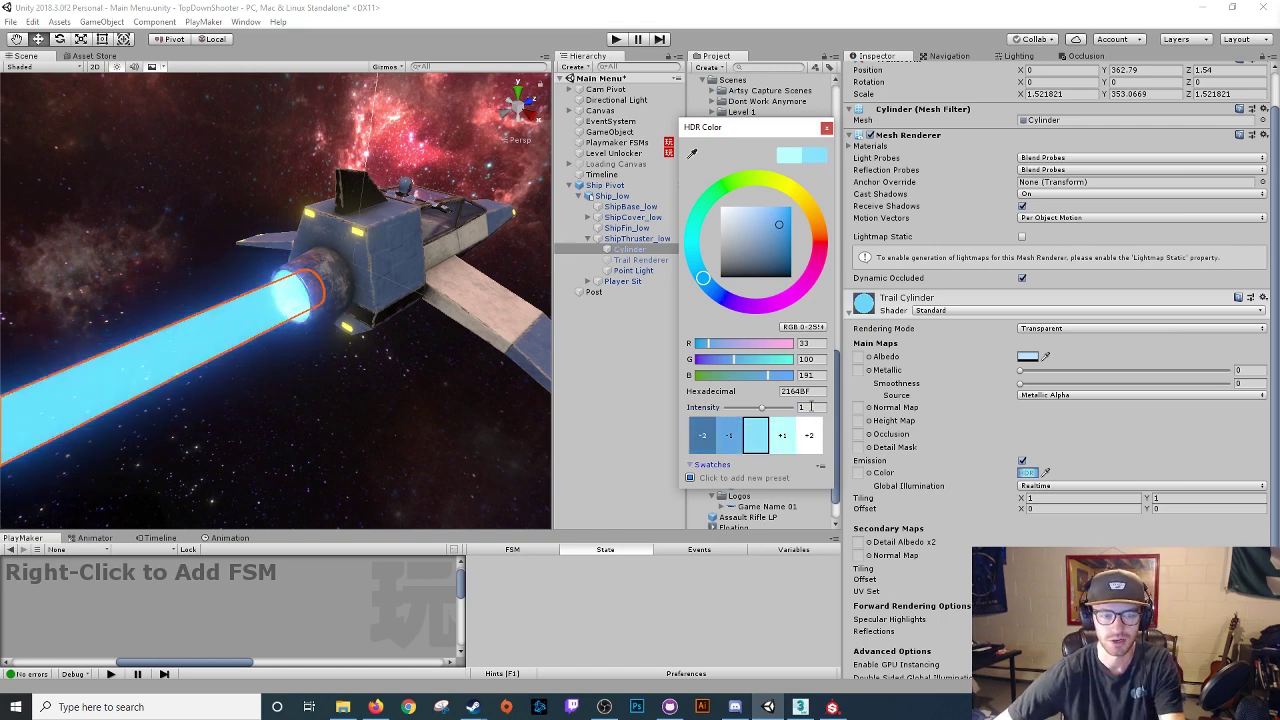
{"action": "left_click", "coordinate": [334, 429]}
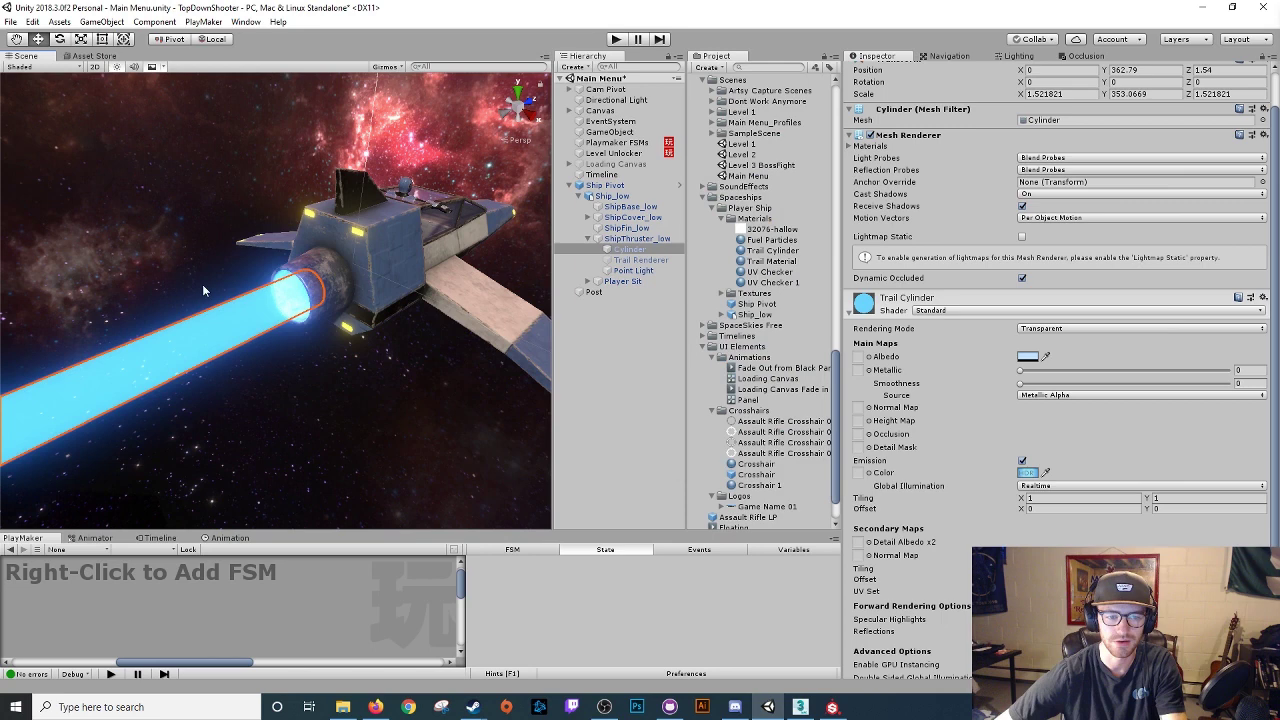
Lower the beam material's emission intensity to -10 and check the beam without its glow
{"action": "left_click", "coordinate": [1026, 474]}
{"action": "left_click_drag", "start_coordinate": [763, 410], "coordinate": [423, 405]}
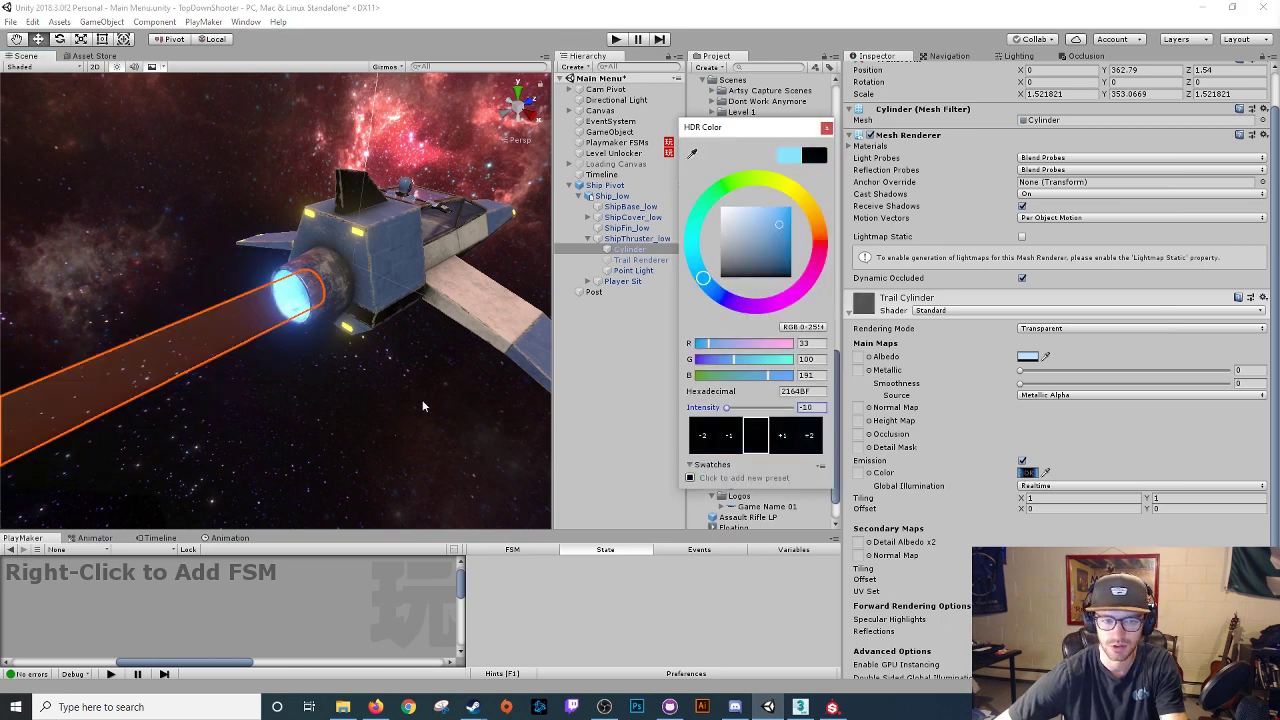
{"action": "left_click", "coordinate": [238, 466]}
{"action": "left_click", "coordinate": [269, 480]}
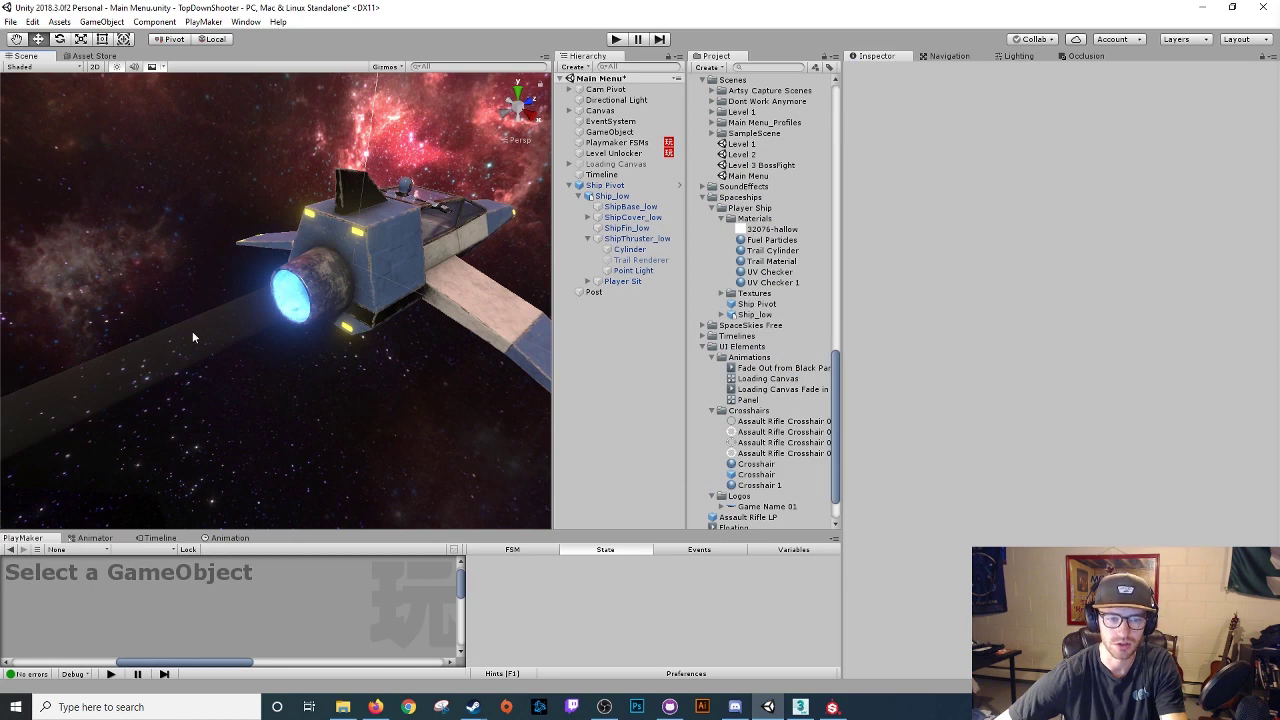
Set the emission intensity of the beam's Trail Cylinder material to 2
{"action": "left_click_drag", "start_coordinate": [197, 322], "coordinate": [243, 326], "text": "alt"}
{"action": "left_click", "coordinate": [243, 326]}
{"action": "left_click", "coordinate": [1028, 514]}
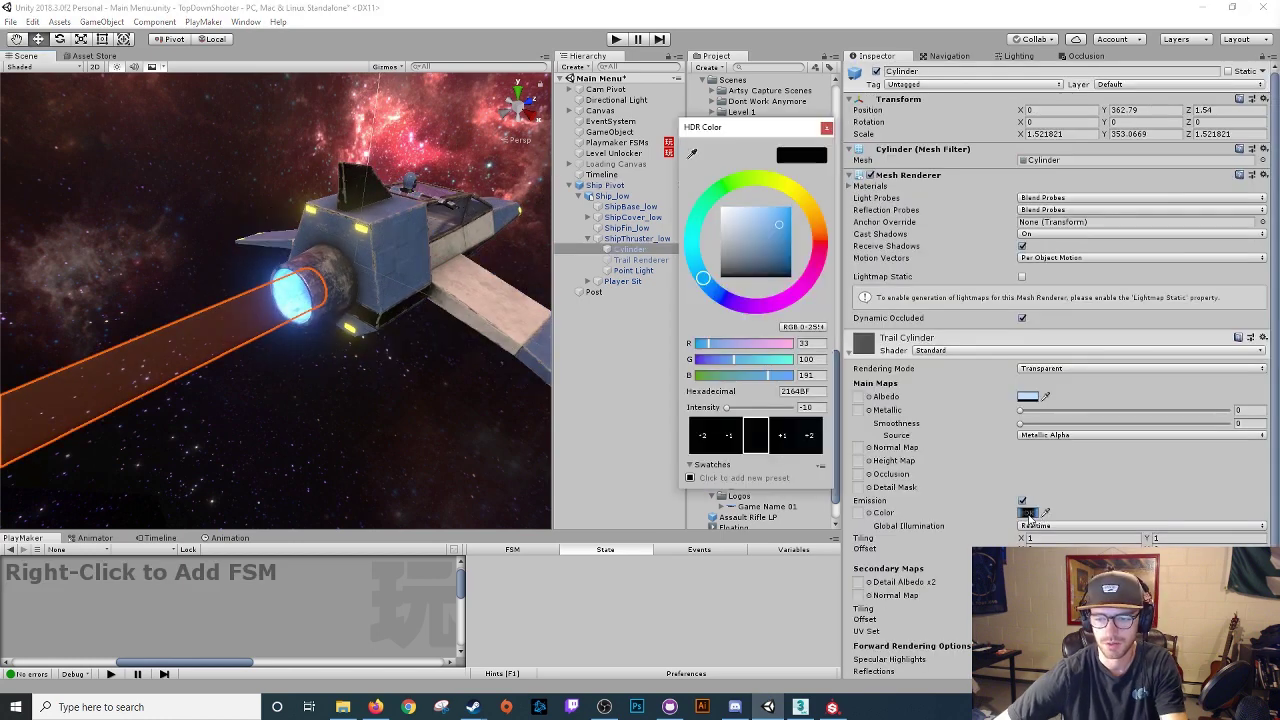
{"action": "type", "text": "2"}
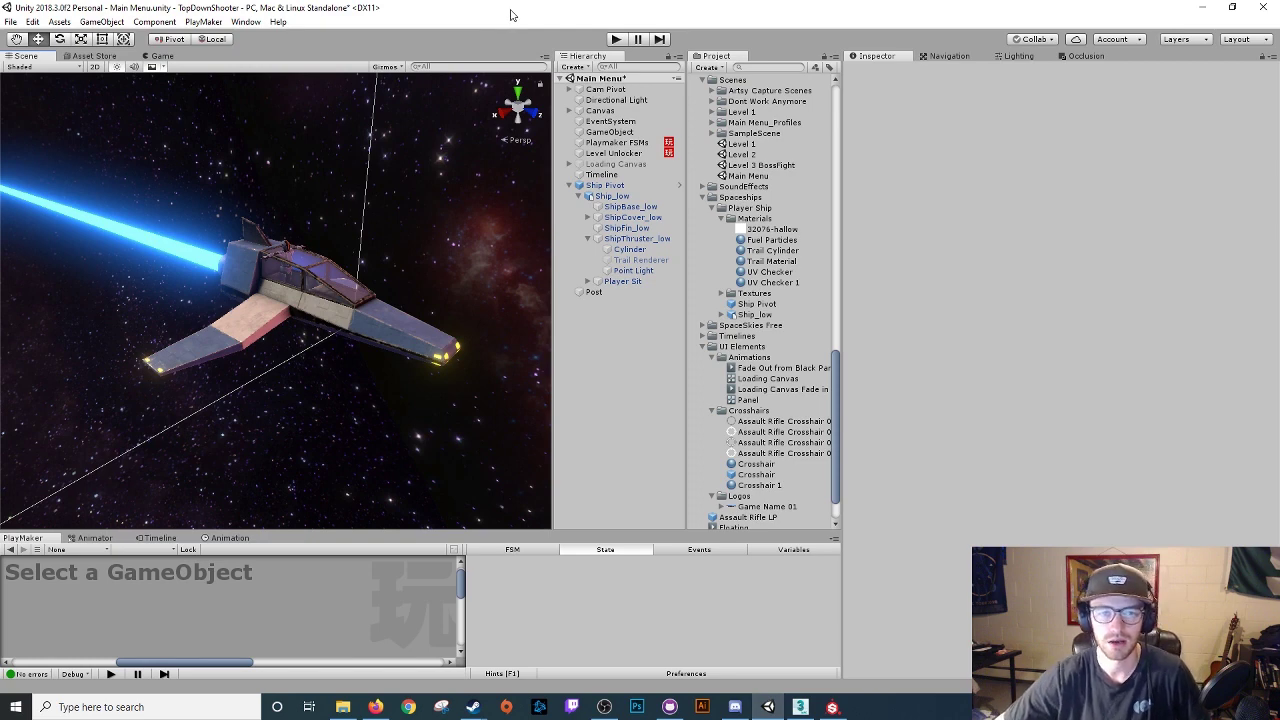
Run the game, start Level 1 from the main menu and move the character beside the parked ship
{"action": "left_click", "coordinate": [615, 39]}
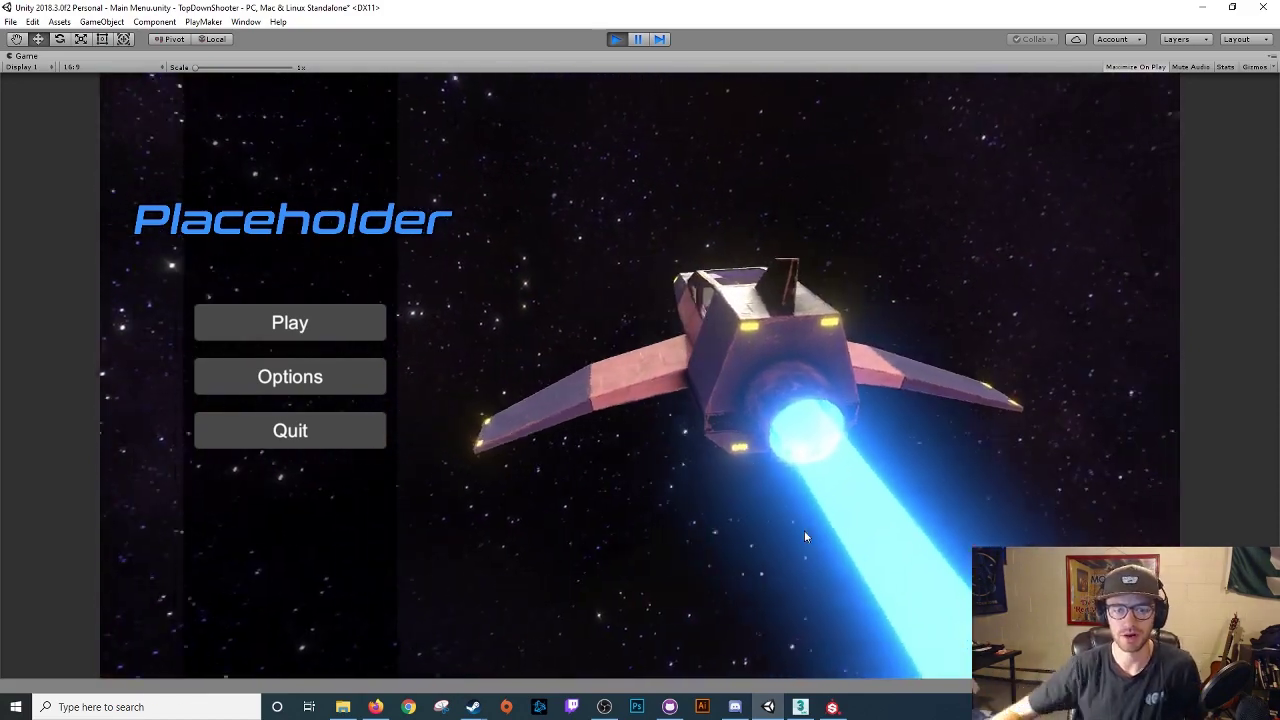
{"action": "left_click", "coordinate": [290, 322]}
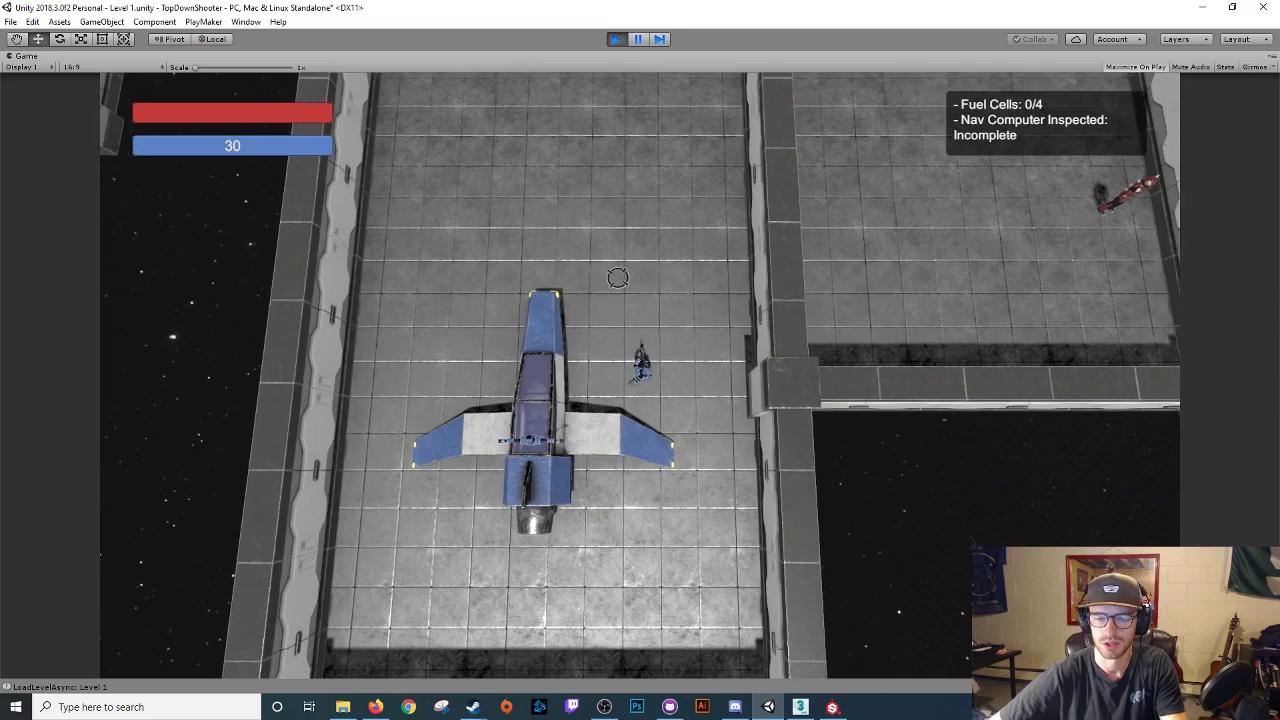
{"action": "key", "text": "w"}
{"action": "key", "text": "a"}
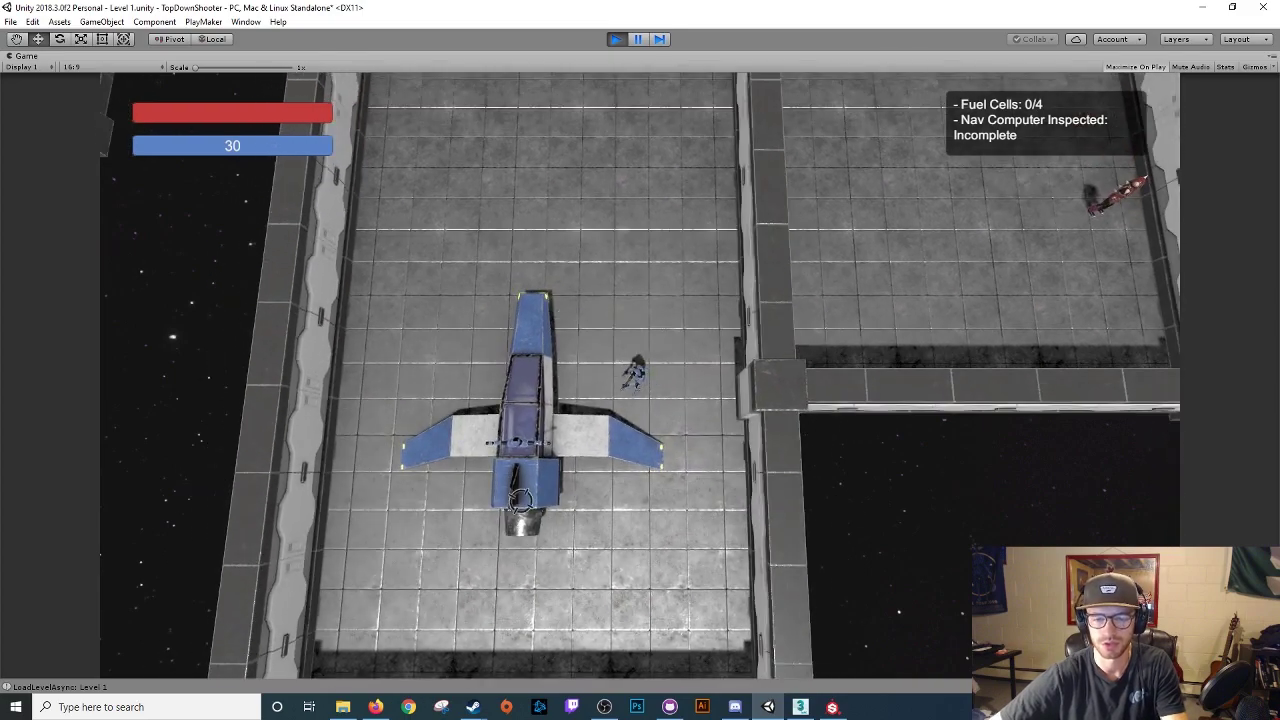
{"action": "key", "text": "w"}
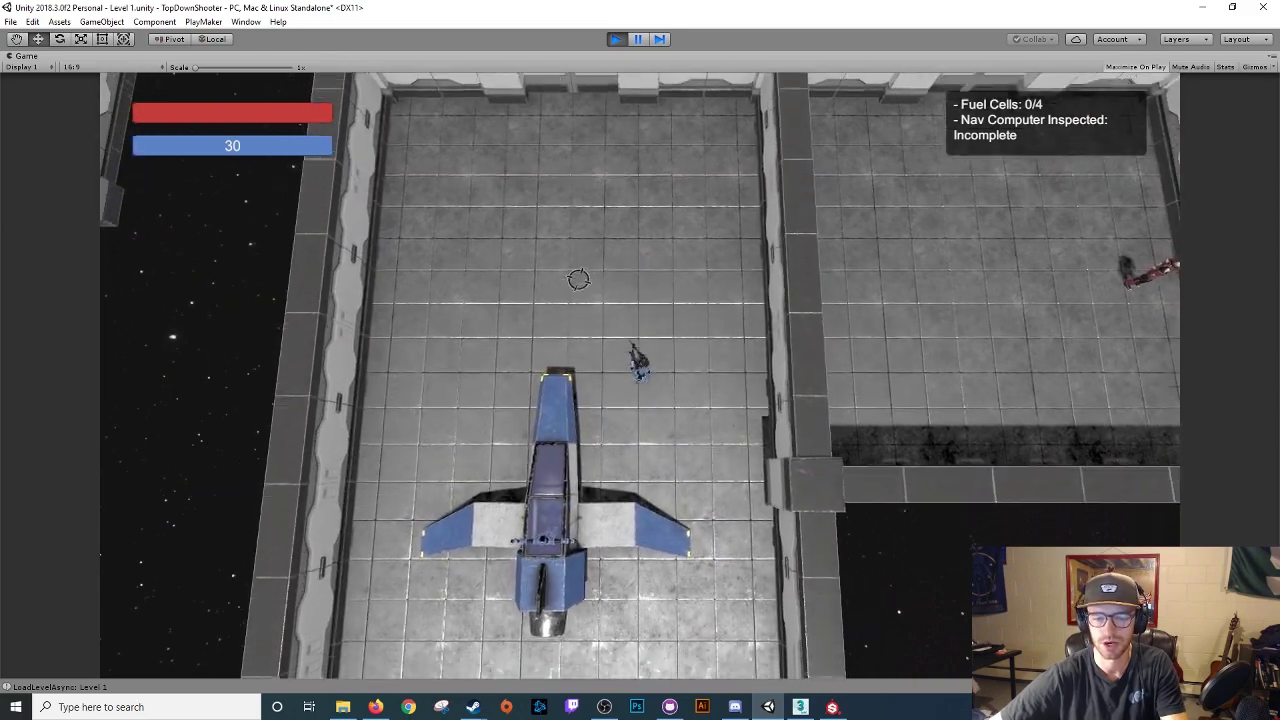
Playtest Level 1 by moving the character through the station rooms and shooting the enemies
{"action": "key", "text": "s"}
{"action": "key", "text": "d"}
{"action": "key", "text": "w"}
{"action": "left_click", "coordinate": [589, 343]}
{"action": "left_click", "coordinate": [414, 386]}
{"action": "key", "text": "a"}
{"action": "left_click", "coordinate": [575, 481]}
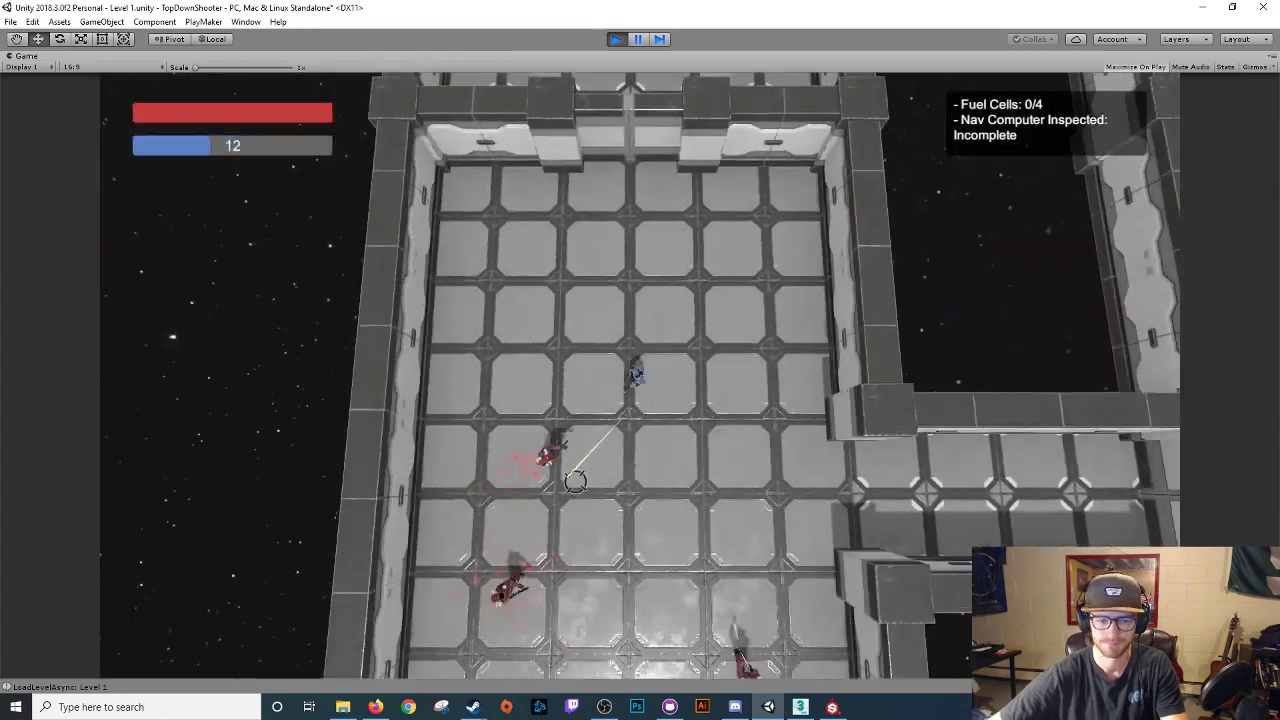
{"action": "key", "text": "w"}
{"action": "left_click_drag", "start_coordinate": [575, 481], "coordinate": [620, 260]}
{"action": "key", "text": "a"}
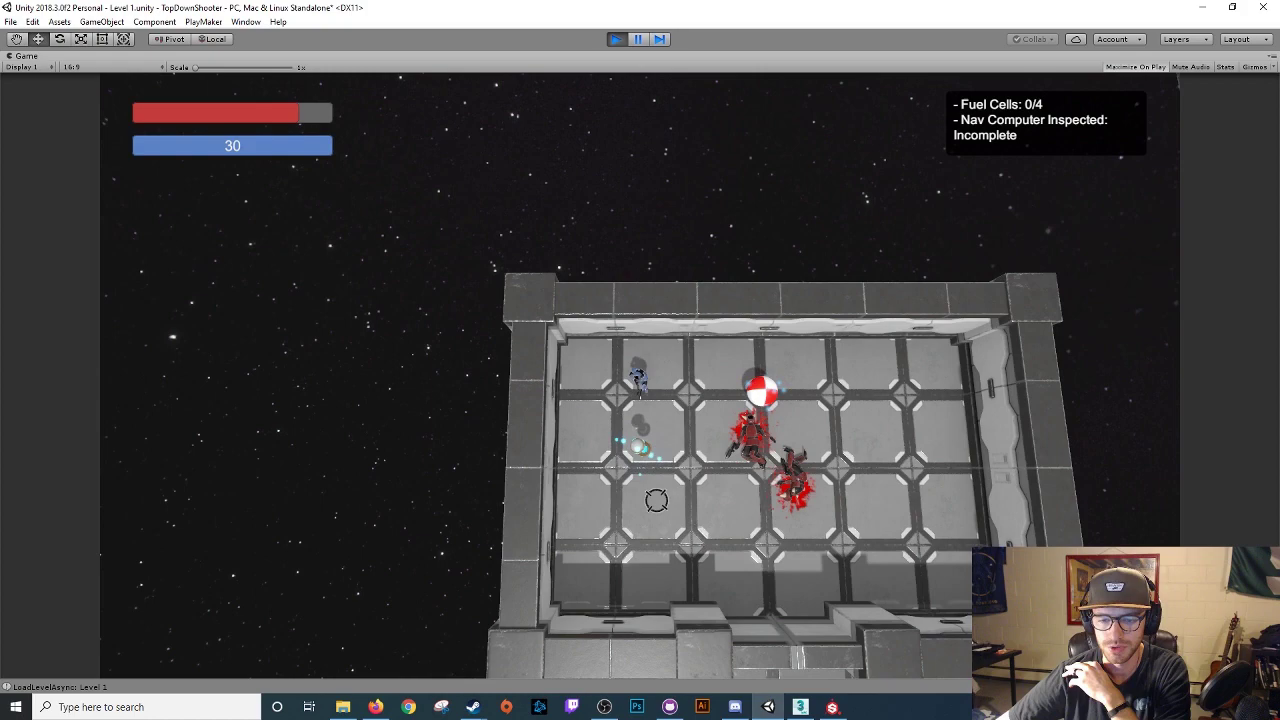
Pause the running game and look around the level in the scene view
{"action": "left_click", "coordinate": [640, 41]}
{"action": "right_click_drag", "start_coordinate": [316, 327], "coordinate": [268, 342]}
{"action": "middle_click_drag", "start_coordinate": [268, 342], "coordinate": [287, 321]}
{"action": "right_click_drag", "start_coordinate": [287, 321], "coordinate": [283, 287], "text": "alt"}
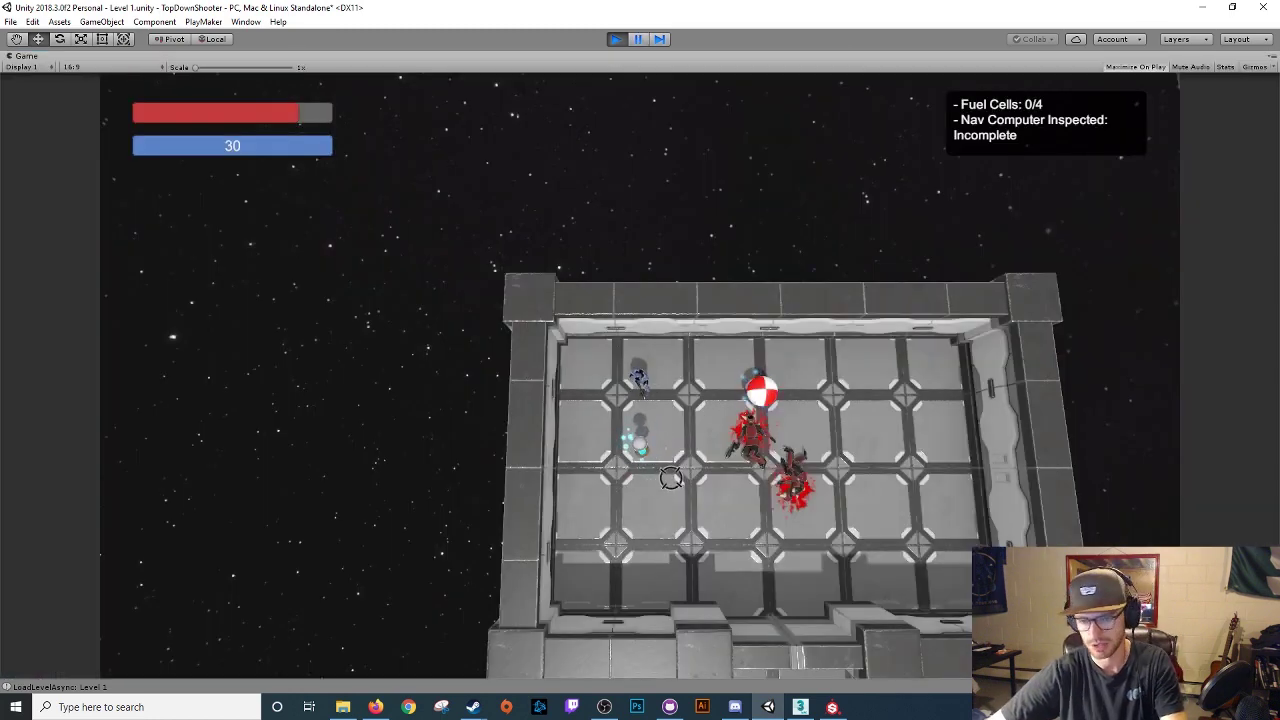
Pick up the glowing fuel cell and move the character on toward the next rooms
{"action": "key", "text": "s"}
{"action": "key", "text": "d"}
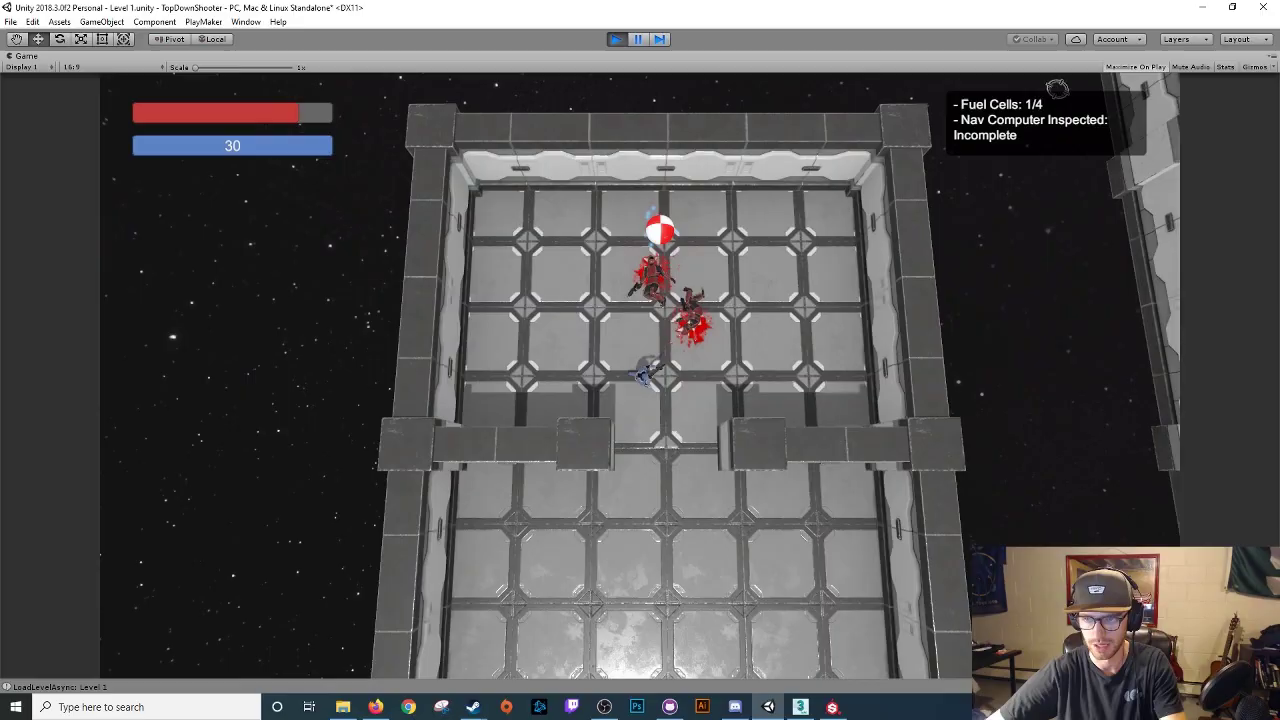
{"action": "key", "text": "s"}
{"action": "key", "text": "d"}
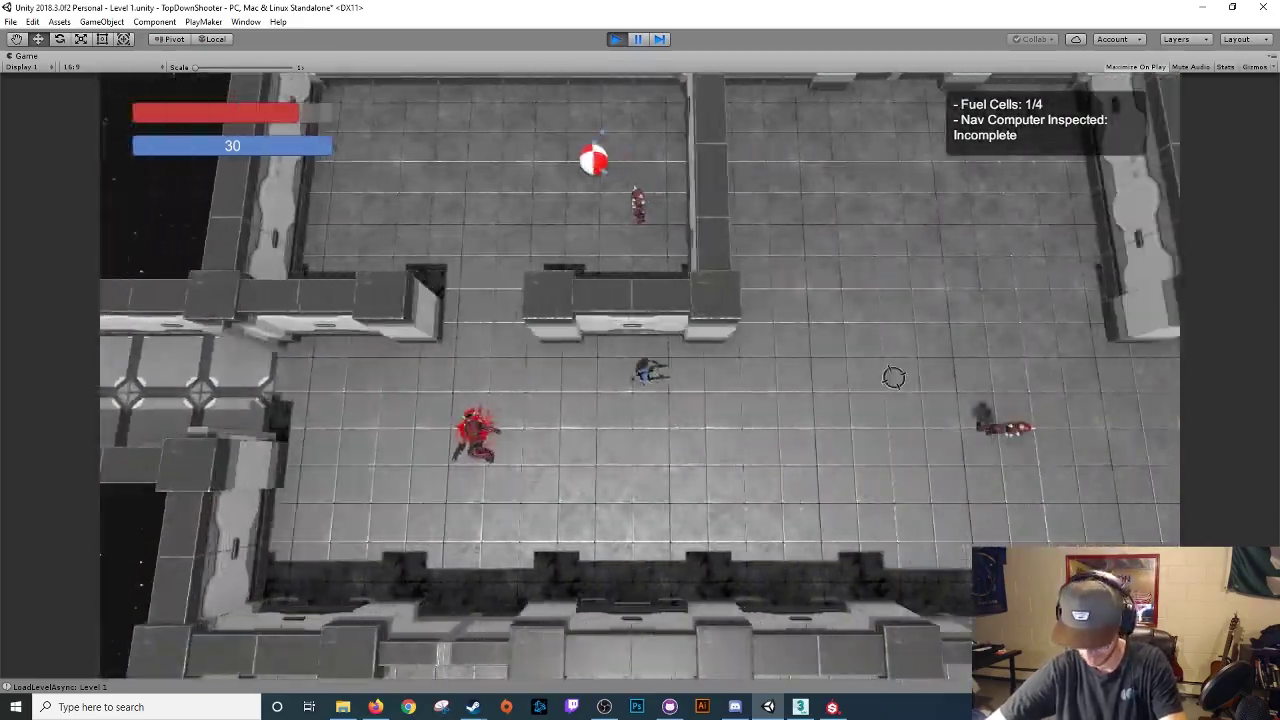
Fight through the remaining rooms, reloading between shots, to reach the large room with the white cube
{"action": "key", "text": "w"}
{"action": "left_click", "coordinate": [583, 243]}
{"action": "left_click", "coordinate": [694, 291]}
{"action": "key", "text": "r"}
{"action": "left_click", "coordinate": [589, 226]}
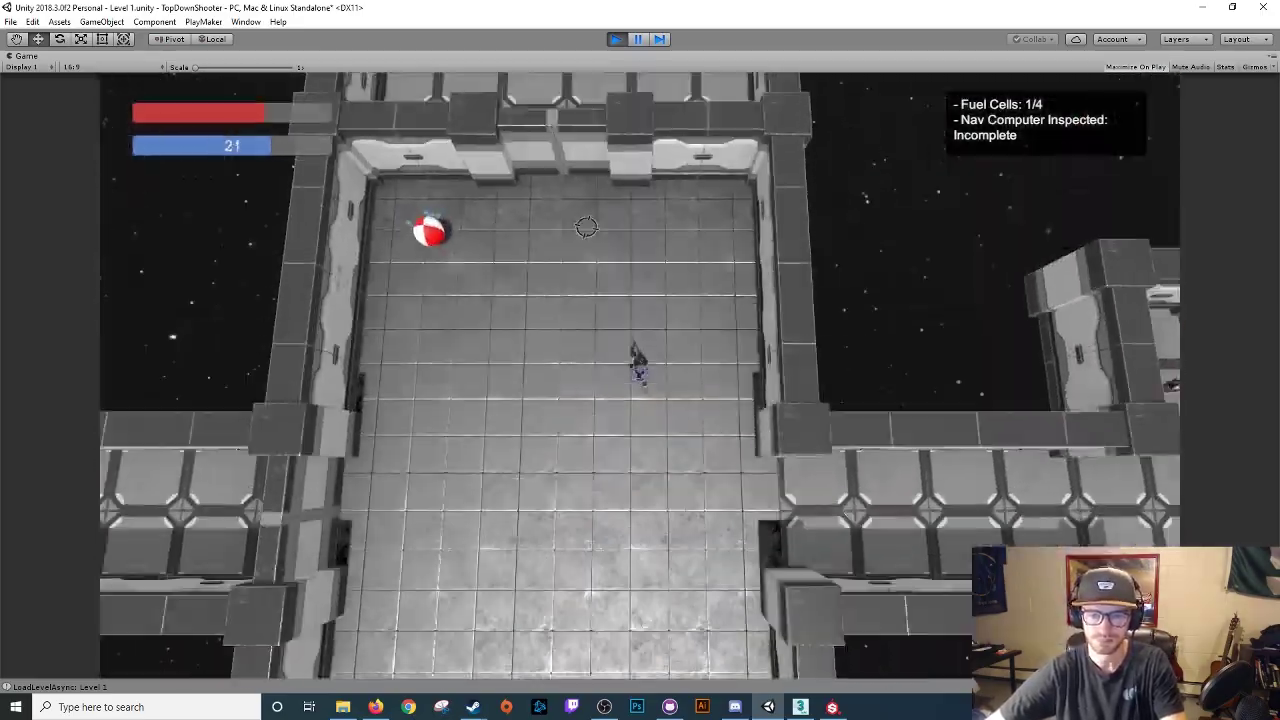
{"action": "left_click", "coordinate": [508, 160]}
{"action": "key", "text": "w"}
{"action": "key", "text": "r"}
{"action": "left_click", "coordinate": [817, 440]}
{"action": "key", "text": "s"}
{"action": "key", "text": "d"}
{"action": "left_click", "coordinate": [617, 203]}
{"action": "key", "text": "r"}
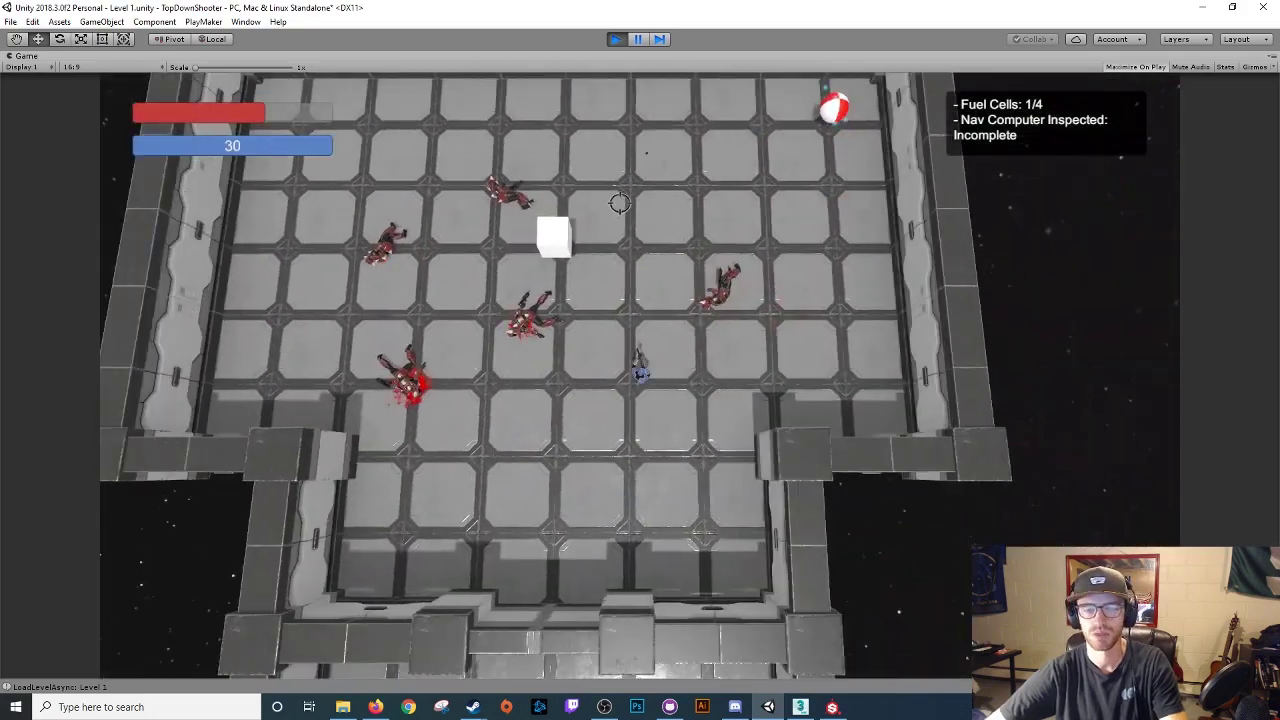
{"action": "key", "text": "a"}
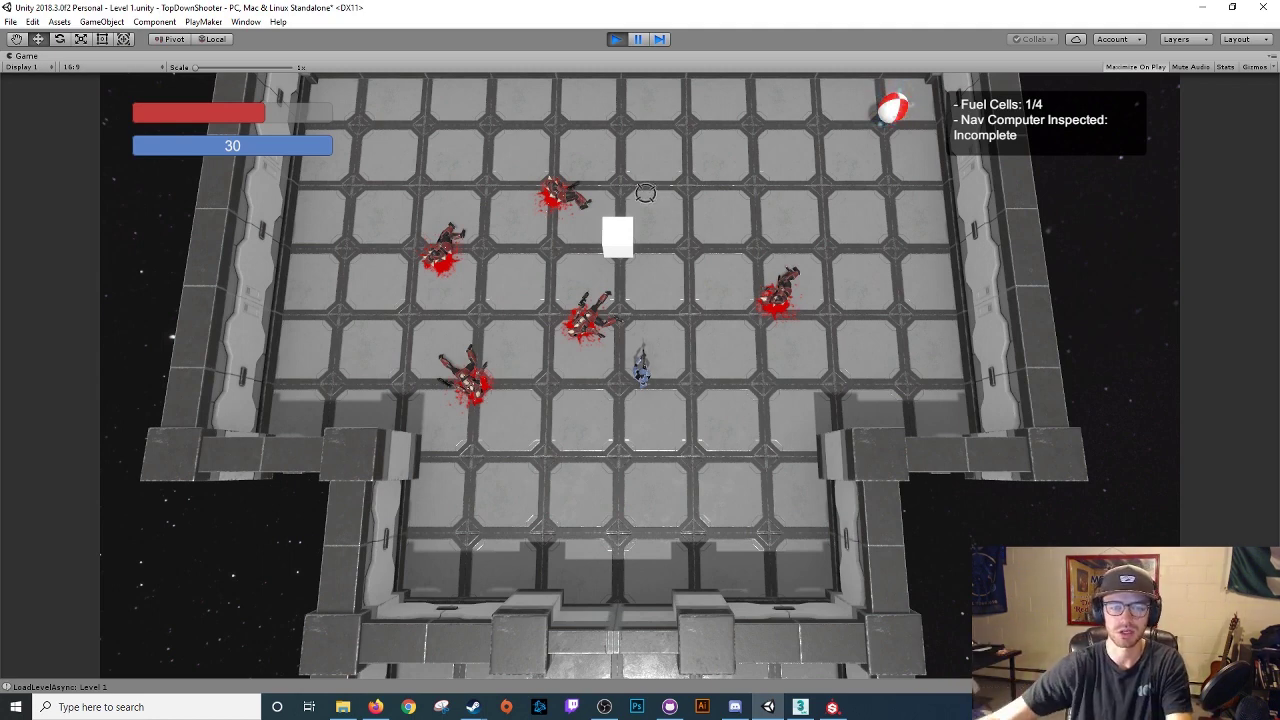
Walk the character up to the white cube and move back and forth within its interaction range
{"action": "key", "text": "w"}
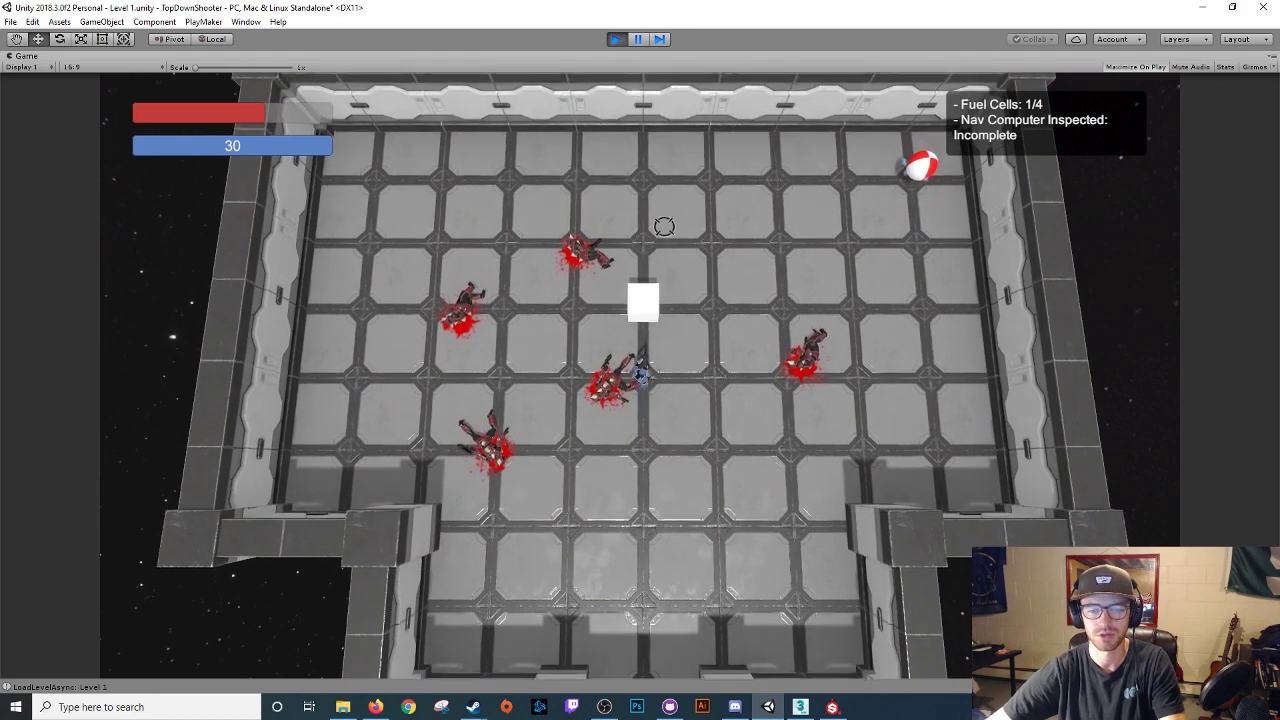
{"action": "key", "text": "d"}
{"action": "key", "text": "a"}
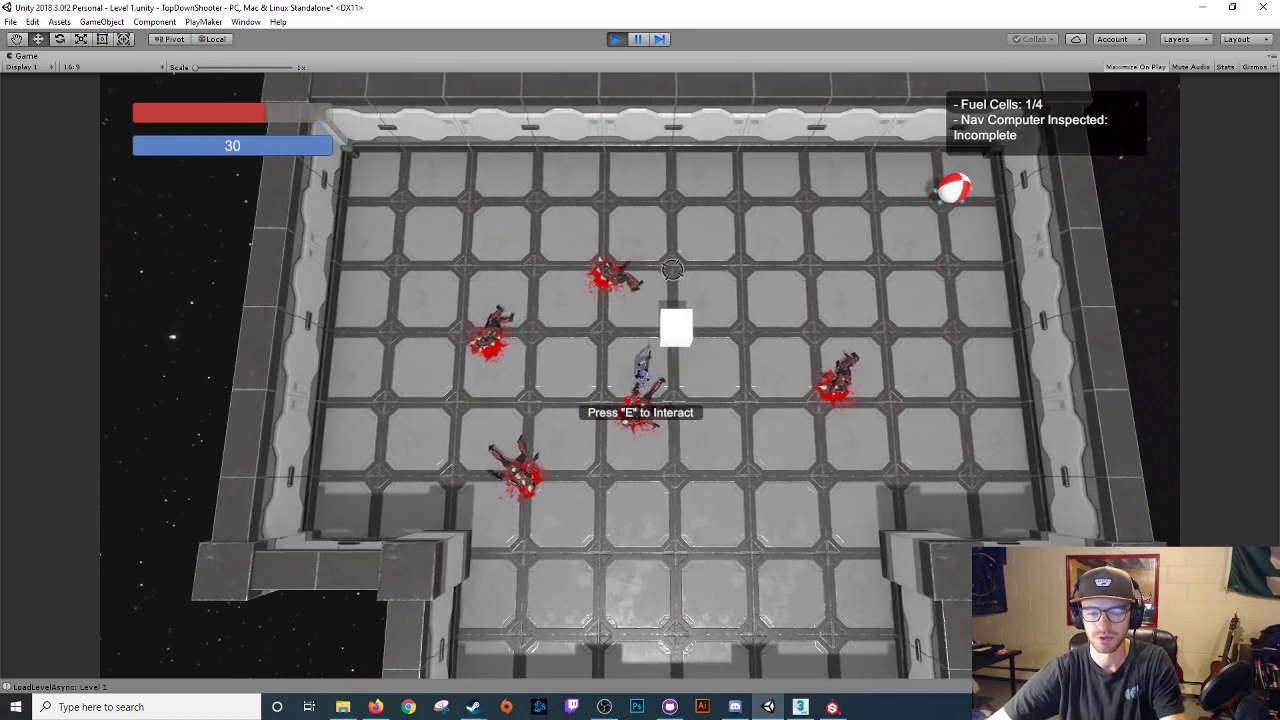
{"action": "key", "text": "d"}
{"action": "key", "text": "a"}
{"action": "key", "text": "d"}
{"action": "key", "text": "a"}
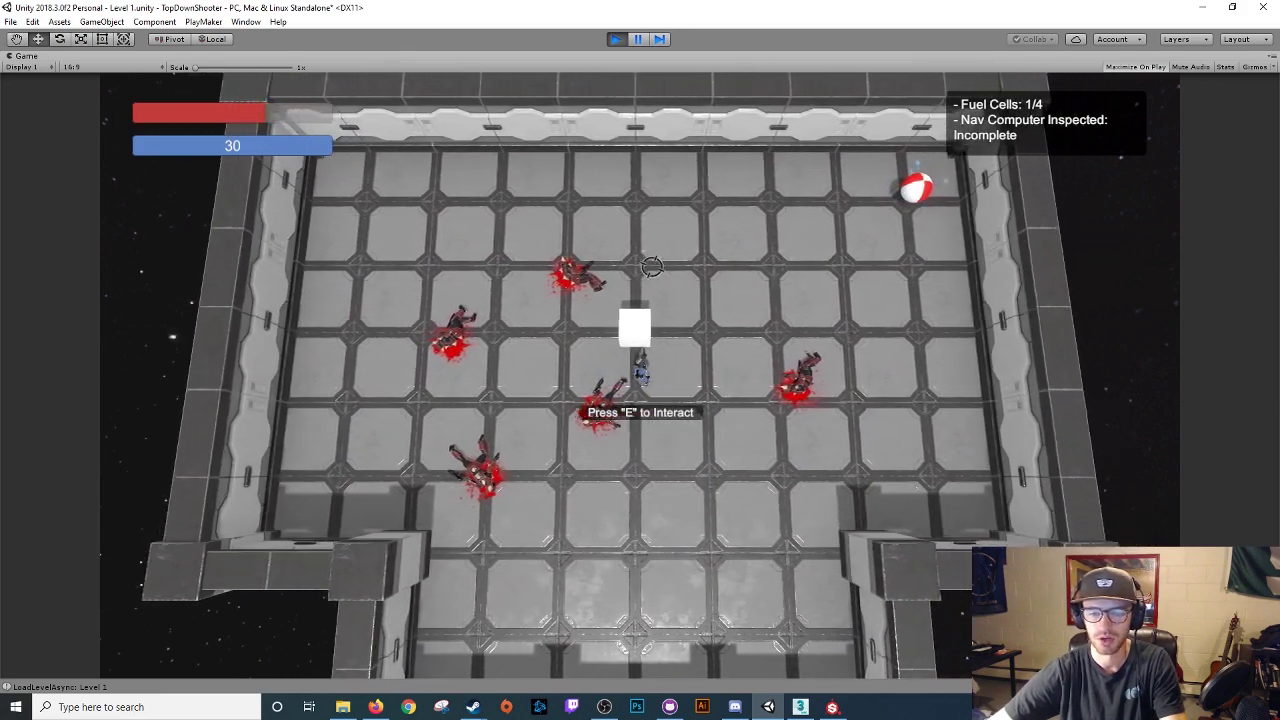
{"action": "key", "text": "d"}
{"action": "key", "text": "a"}
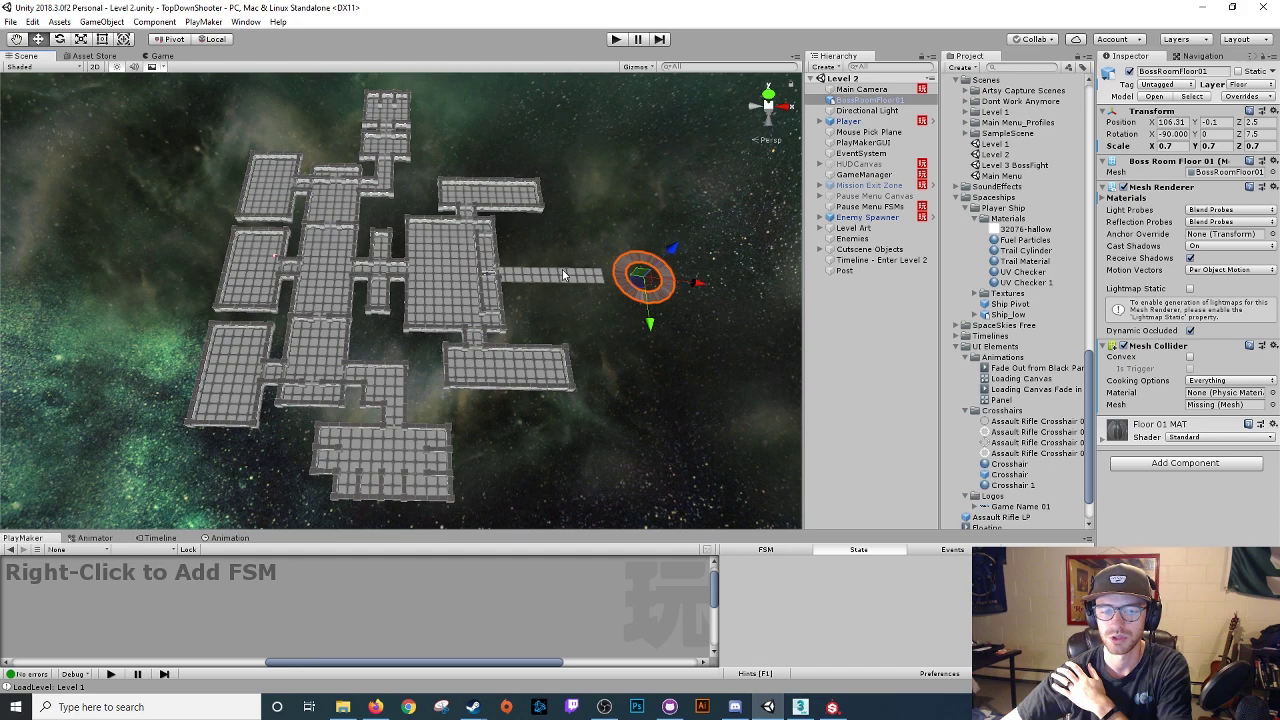
Examine the Level 2 layout around the large room and the corridor leading to the ring-shaped boss floor
{"action": "left_click", "coordinate": [231, 105]}
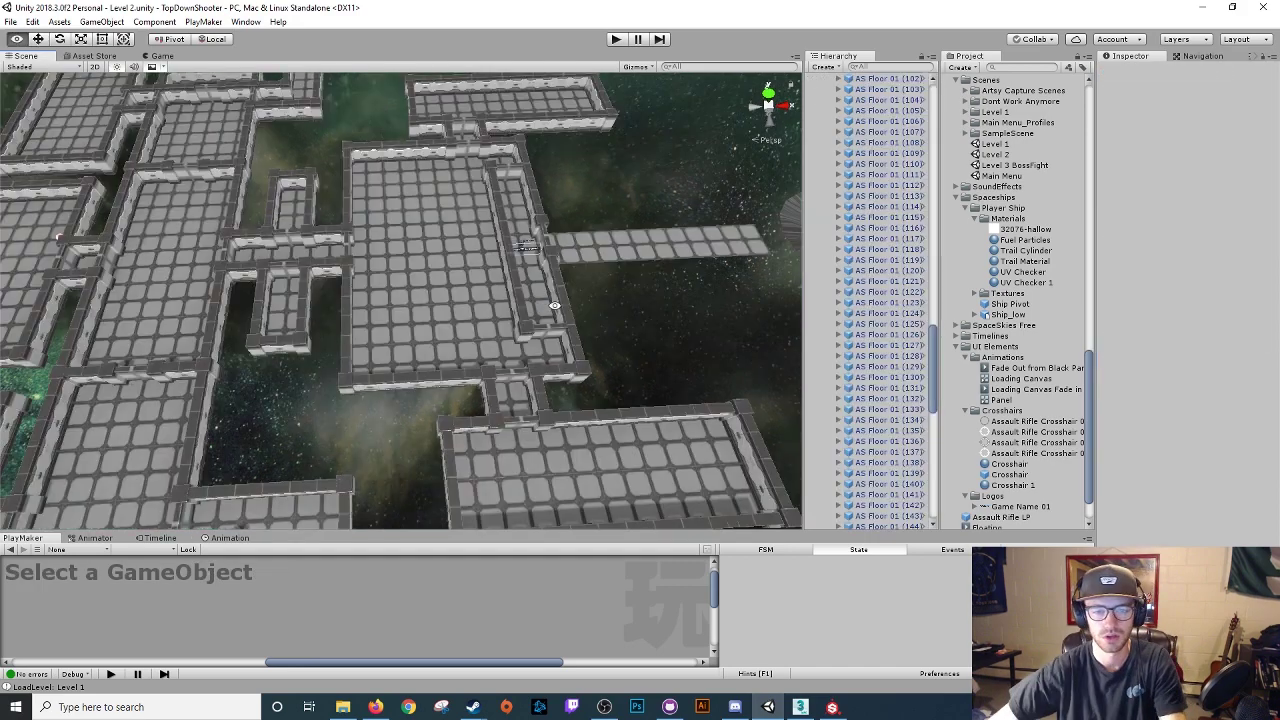
{"action": "left_click_drag", "start_coordinate": [540, 309], "coordinate": [463, 351], "text": "alt"}
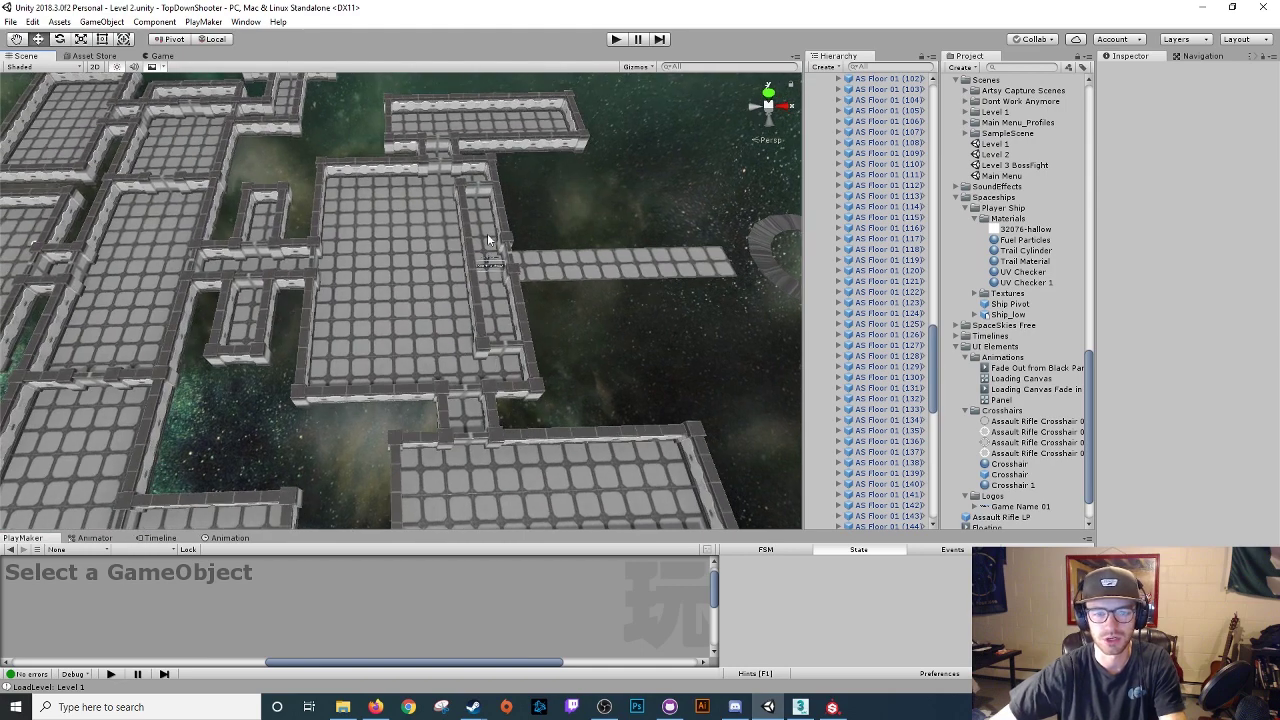
Inspect the floor tiles of the corridor and the ring-shaped boss floor beyond its far end
{"action": "middle_click_drag", "start_coordinate": [561, 283], "coordinate": [464, 287]}
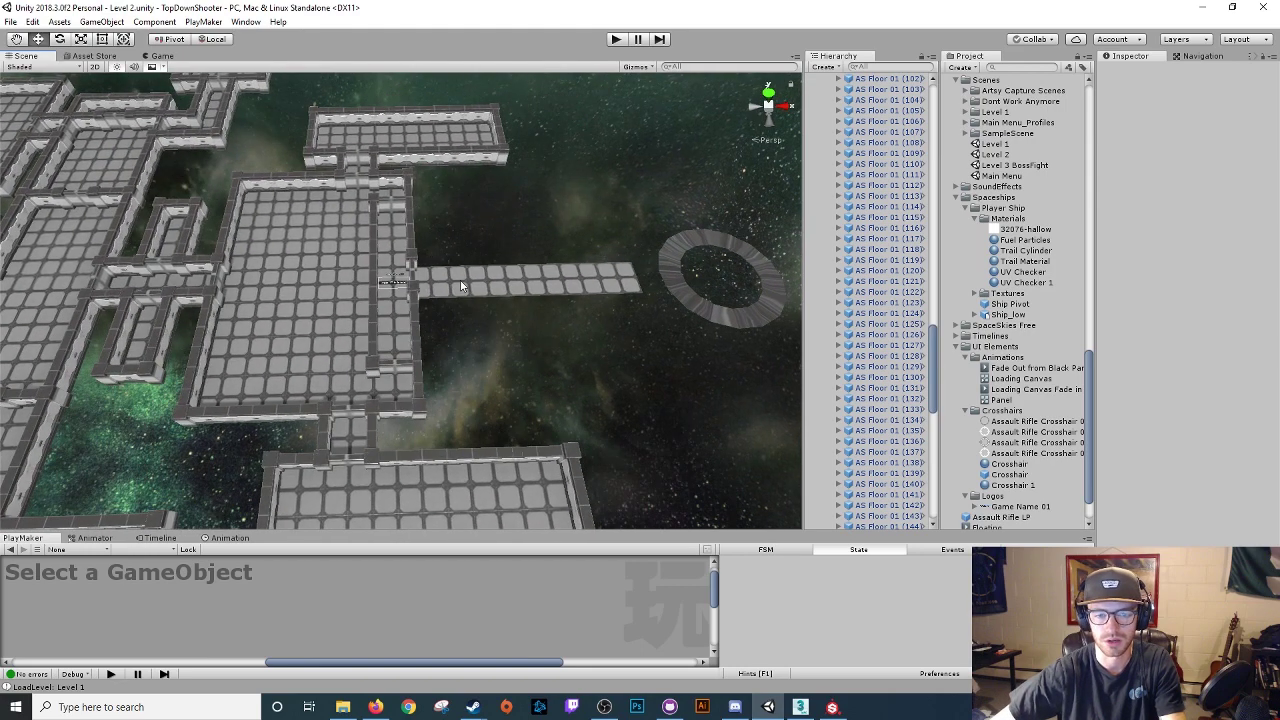
{"action": "middle_click_drag", "start_coordinate": [655, 286], "coordinate": [529, 300]}
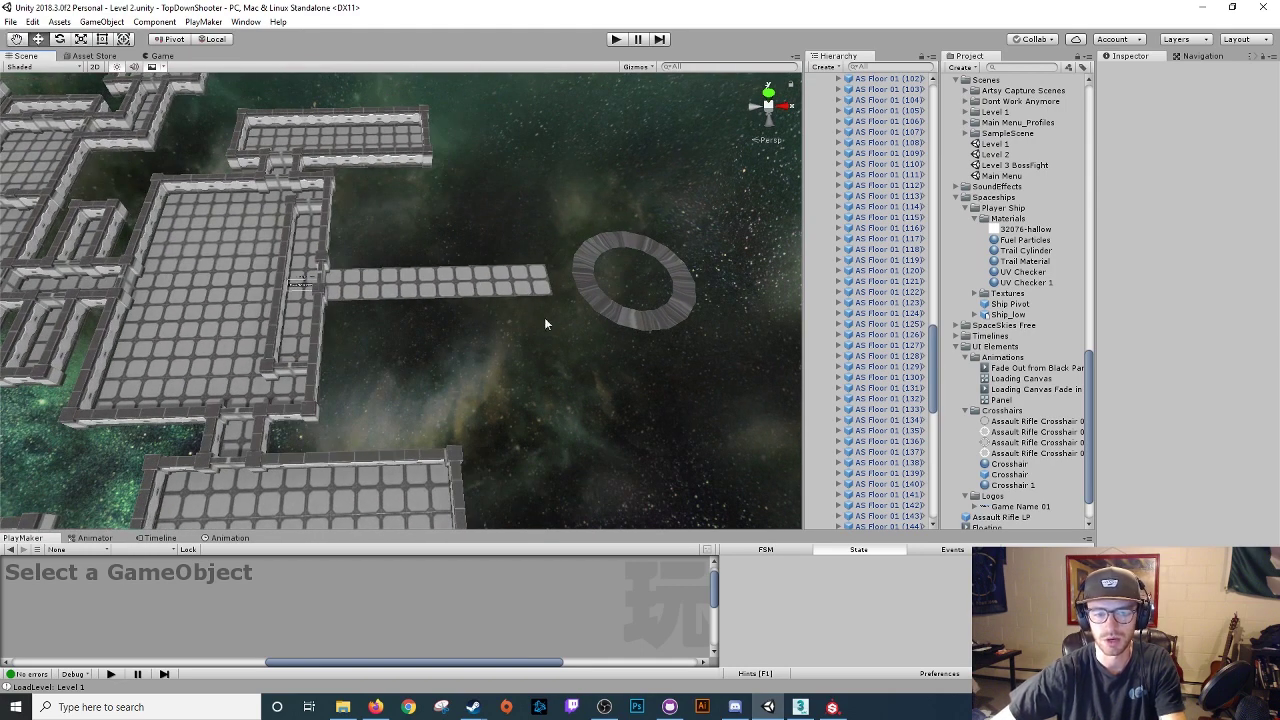
{"action": "right_click_drag", "start_coordinate": [563, 371], "coordinate": [509, 364]}
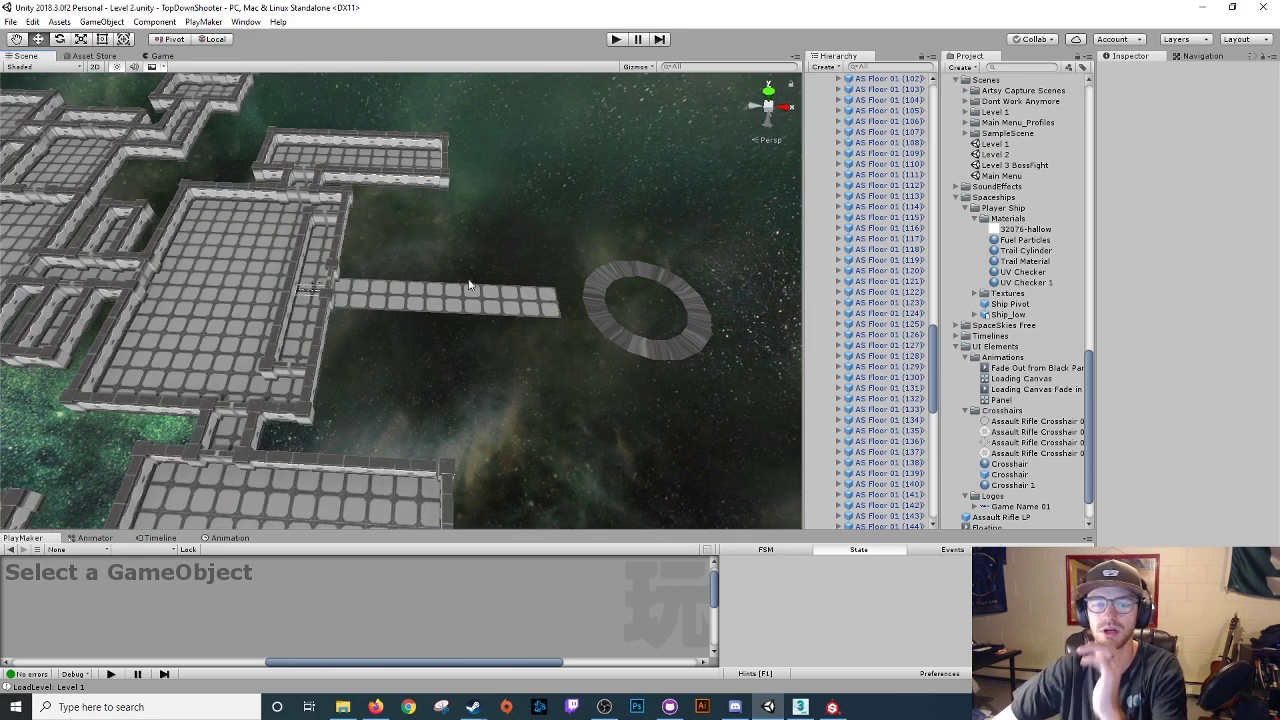
{"action": "left_click", "coordinate": [362, 296]}
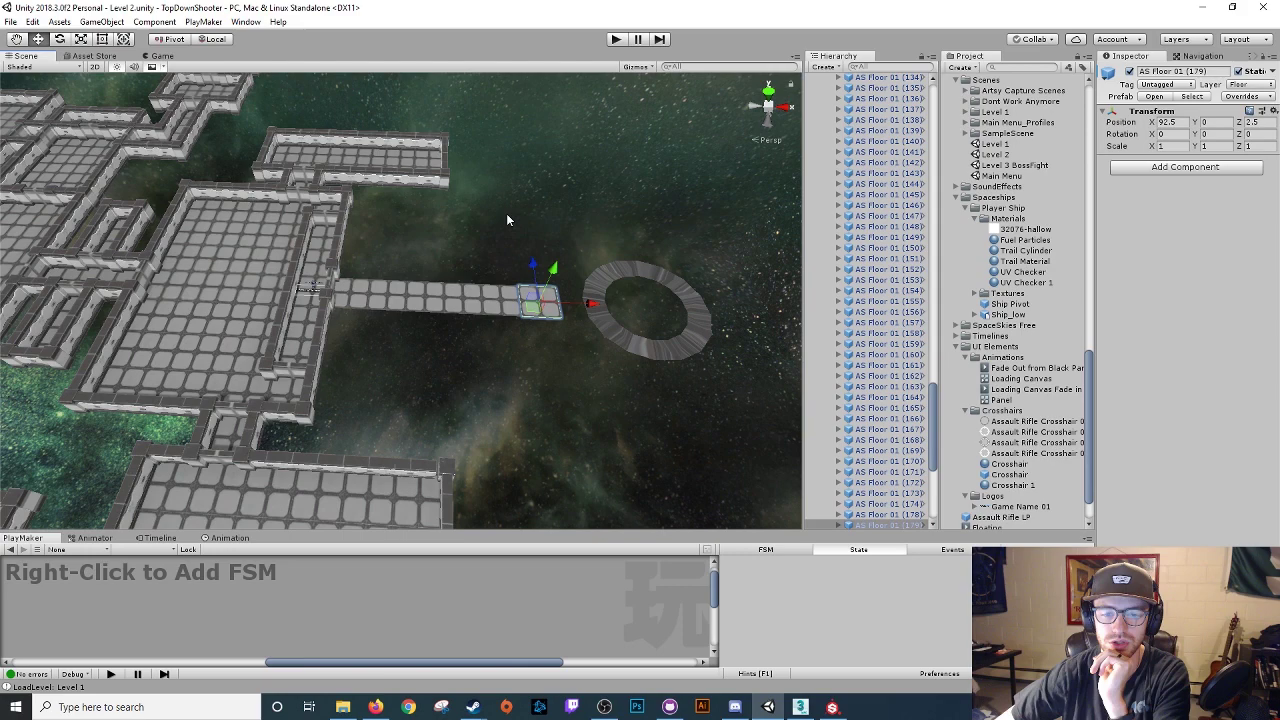
{"action": "left_click", "coordinate": [437, 249]}
{"action": "left_click", "coordinate": [676, 313]}
{"action": "middle_click_drag", "start_coordinate": [678, 318], "coordinate": [563, 355]}
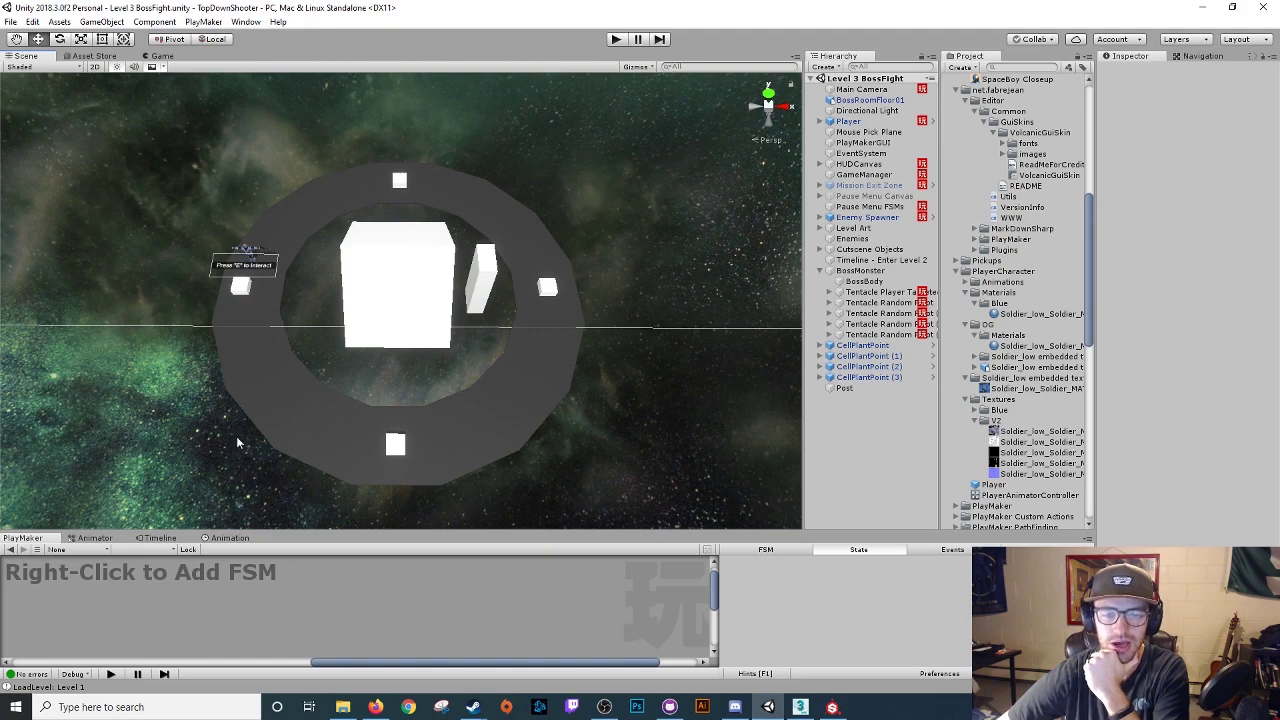
Inspect the boss body cube and the southern cell plant point in Level 3 BossFight, and start the playtest
{"action": "left_click", "coordinate": [396, 345]}
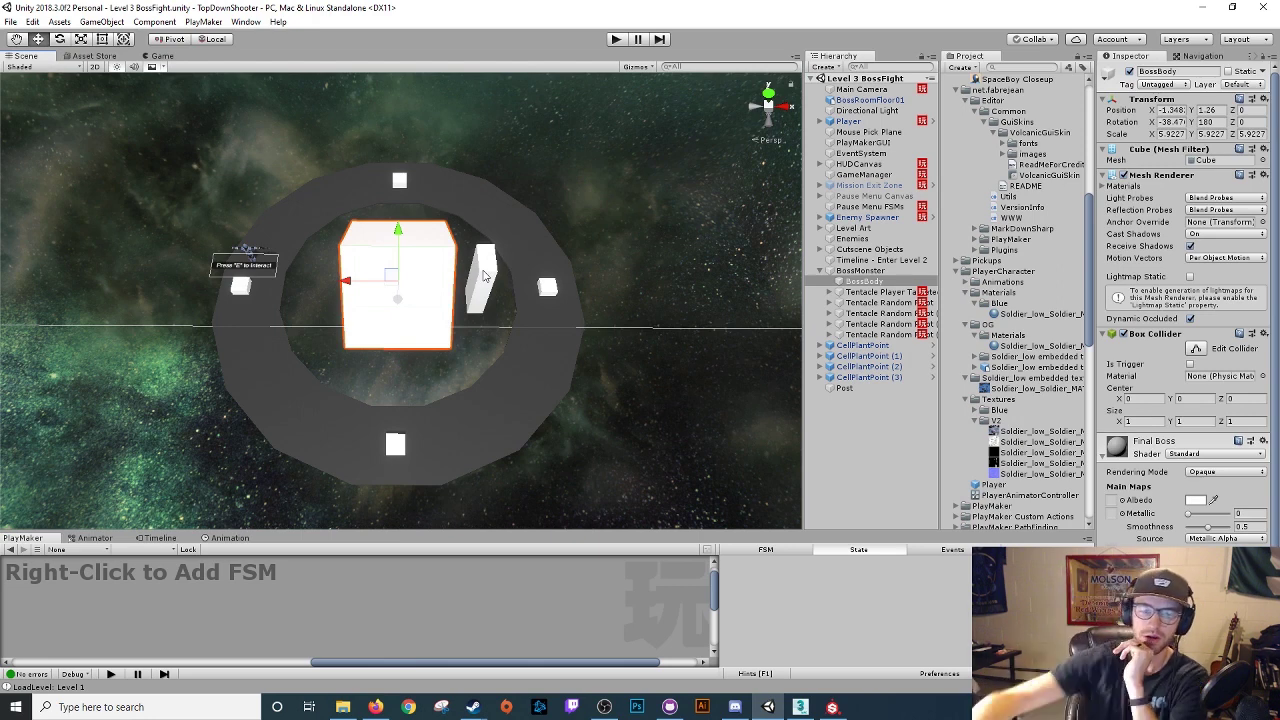
{"action": "left_click", "coordinate": [395, 445]}
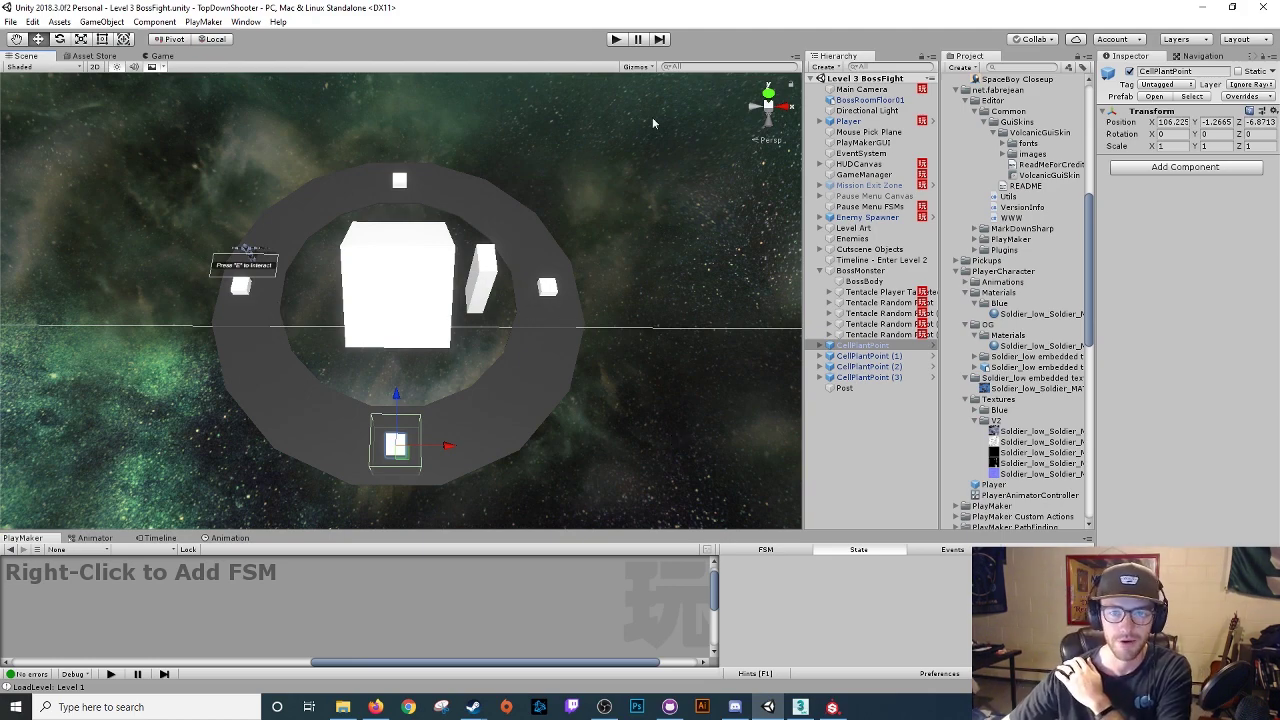
{"action": "left_click", "coordinate": [616, 40]}
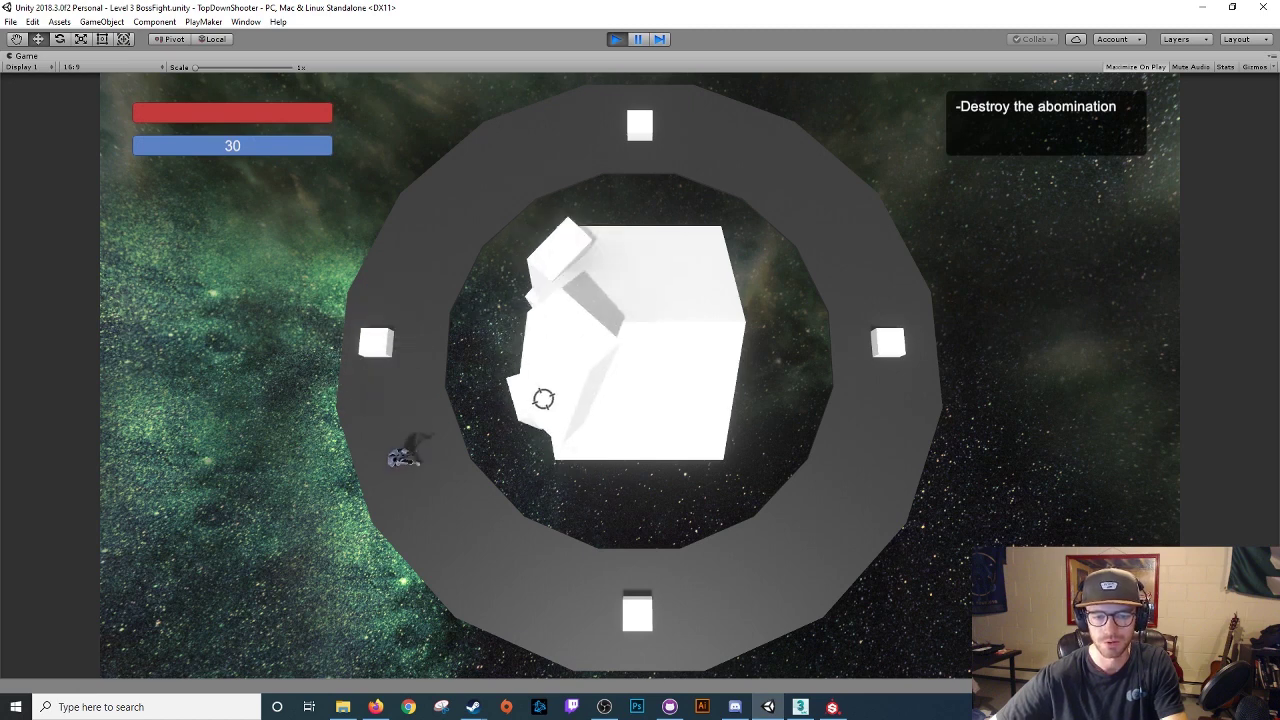
Walk the character counterclockwise along the southern part of the ring to the eastern cell plant point
{"action": "key", "text": "s"}
{"action": "key", "text": "w"}
{"action": "key", "text": "s"}
{"action": "key", "text": "d"}
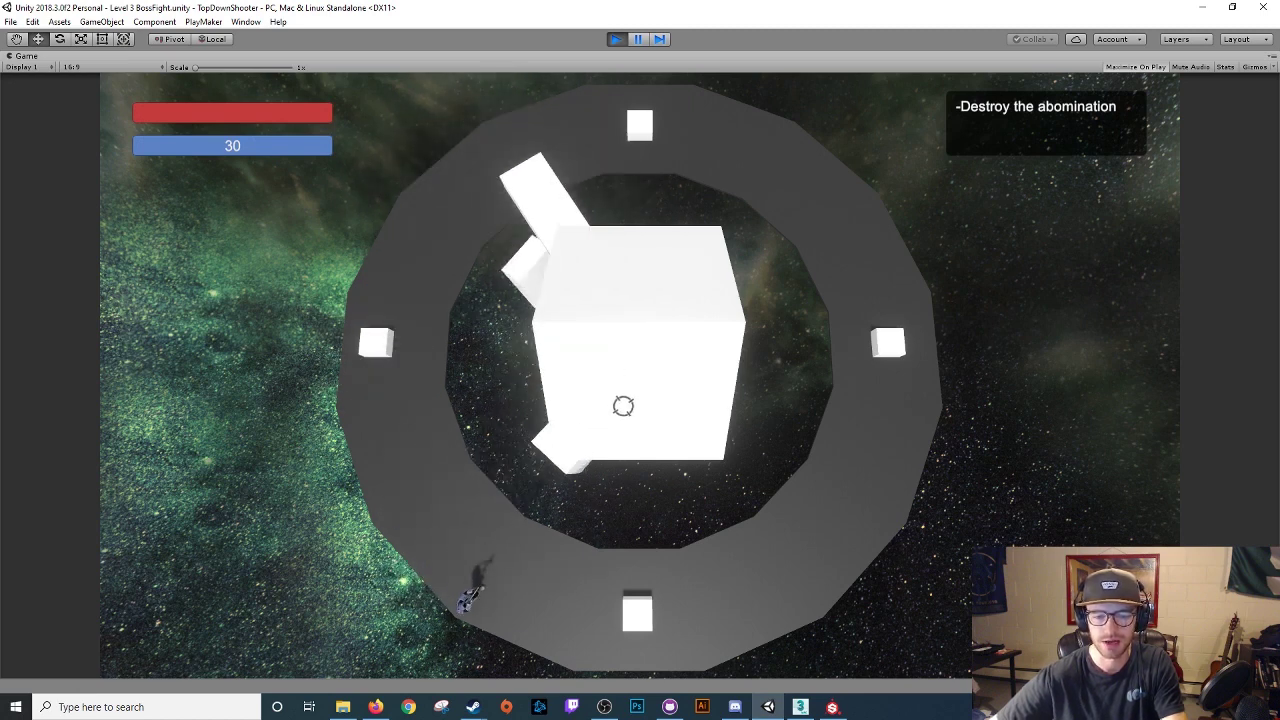
{"action": "key", "text": "d"}
{"action": "key", "text": "d"}
{"action": "key", "text": "w"}
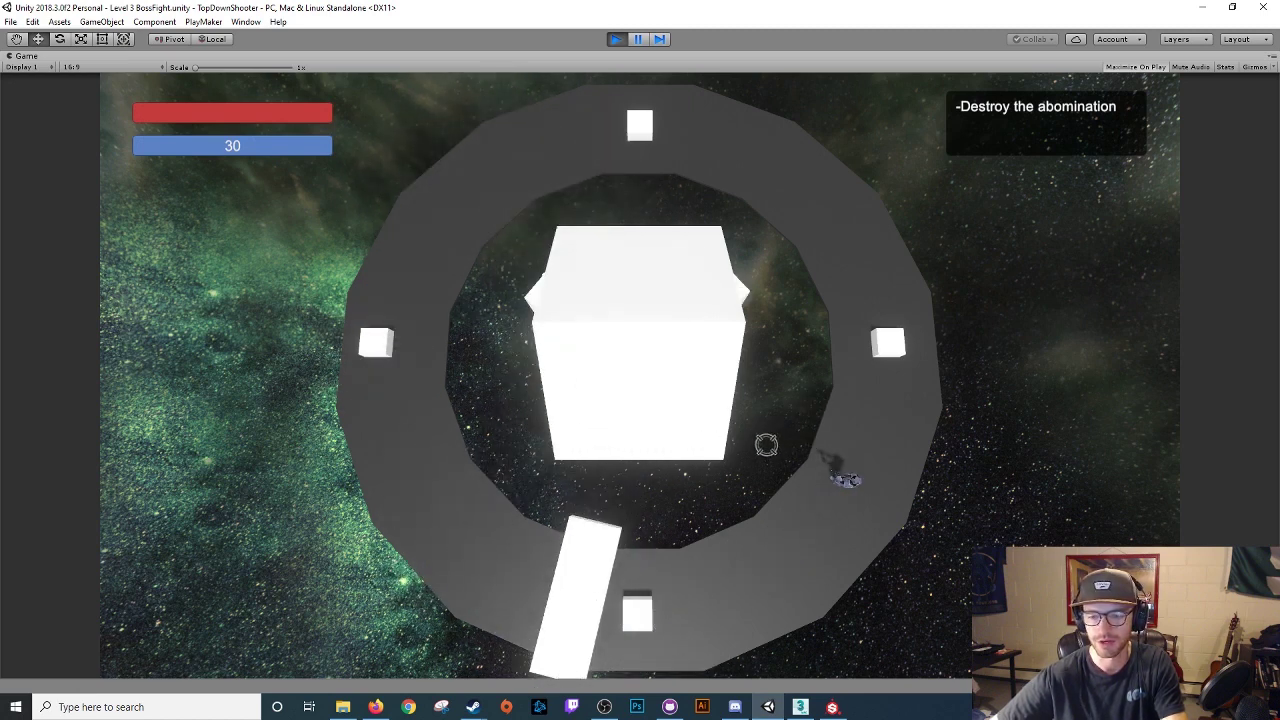
{"action": "key", "text": "s"}
{"action": "key", "text": "w"}
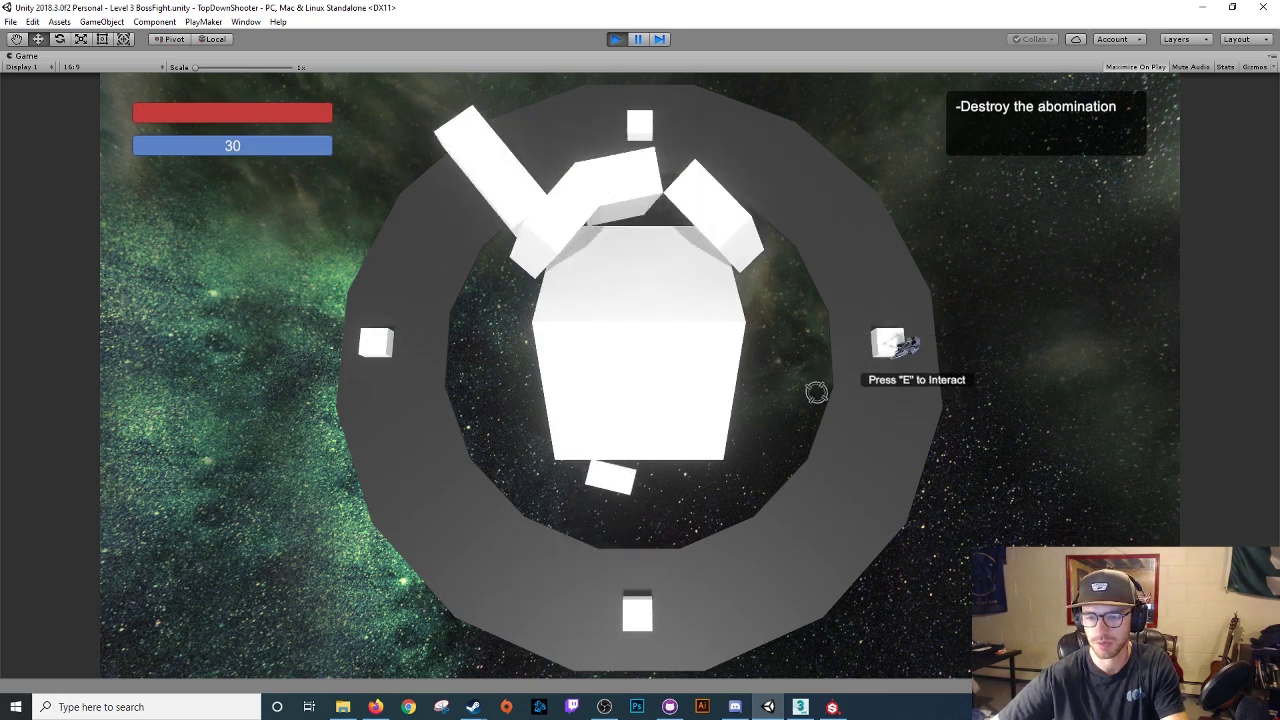
Walk the character around the northern part of the ring to the western plant point and place a fuel cell there
{"action": "key", "text": "s"}
{"action": "key", "text": "w"}
{"action": "key", "text": "w"}
{"action": "key", "text": "a"}
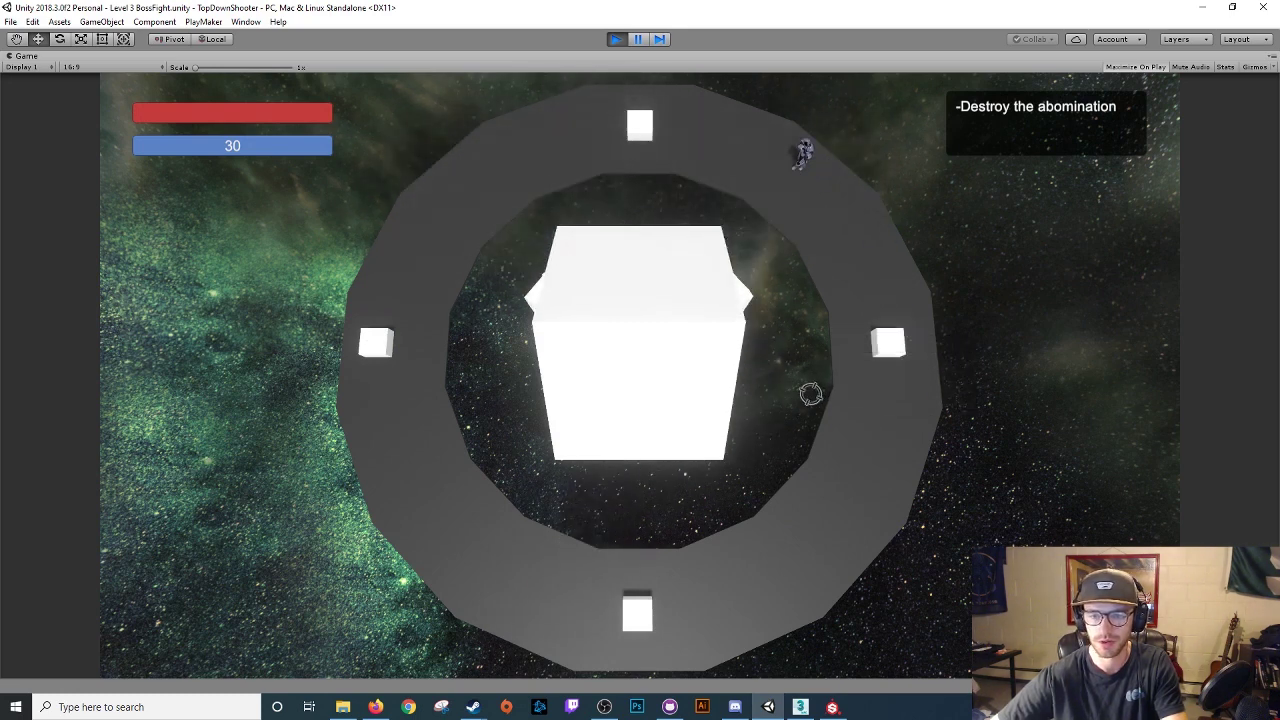
{"action": "key", "text": "a"}
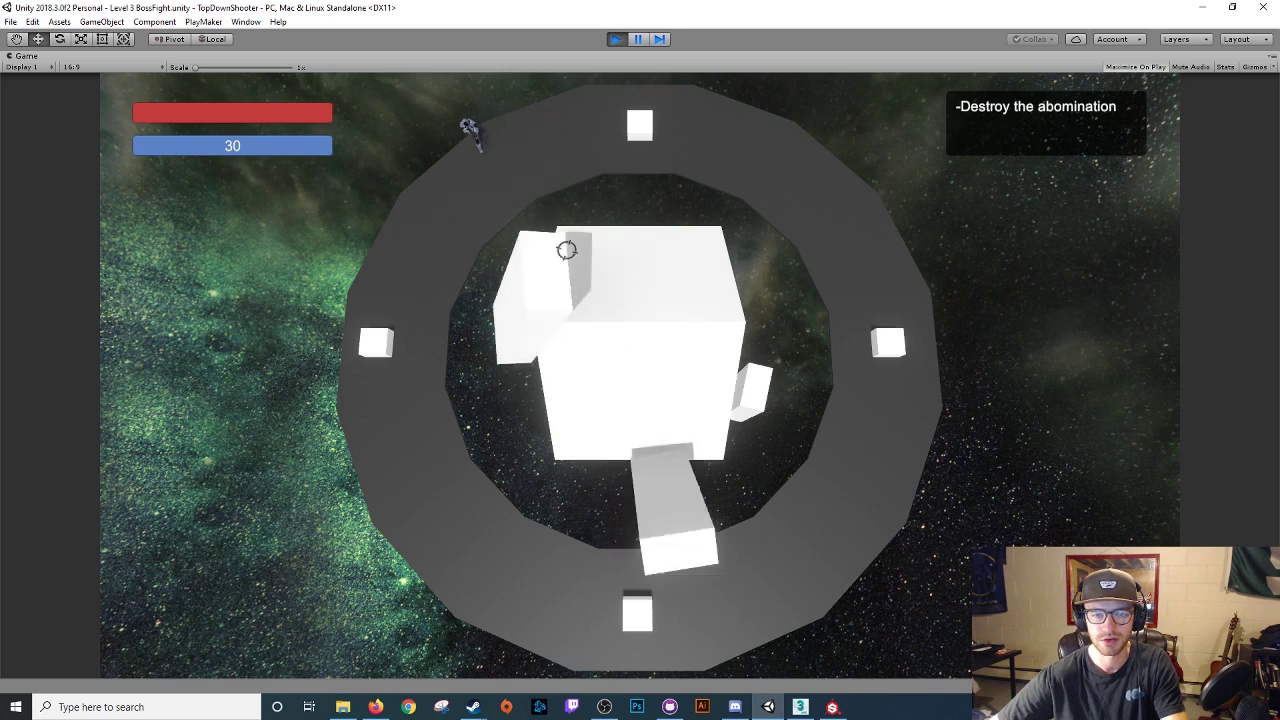
{"action": "key", "text": "s"}
{"action": "key", "text": "s"}
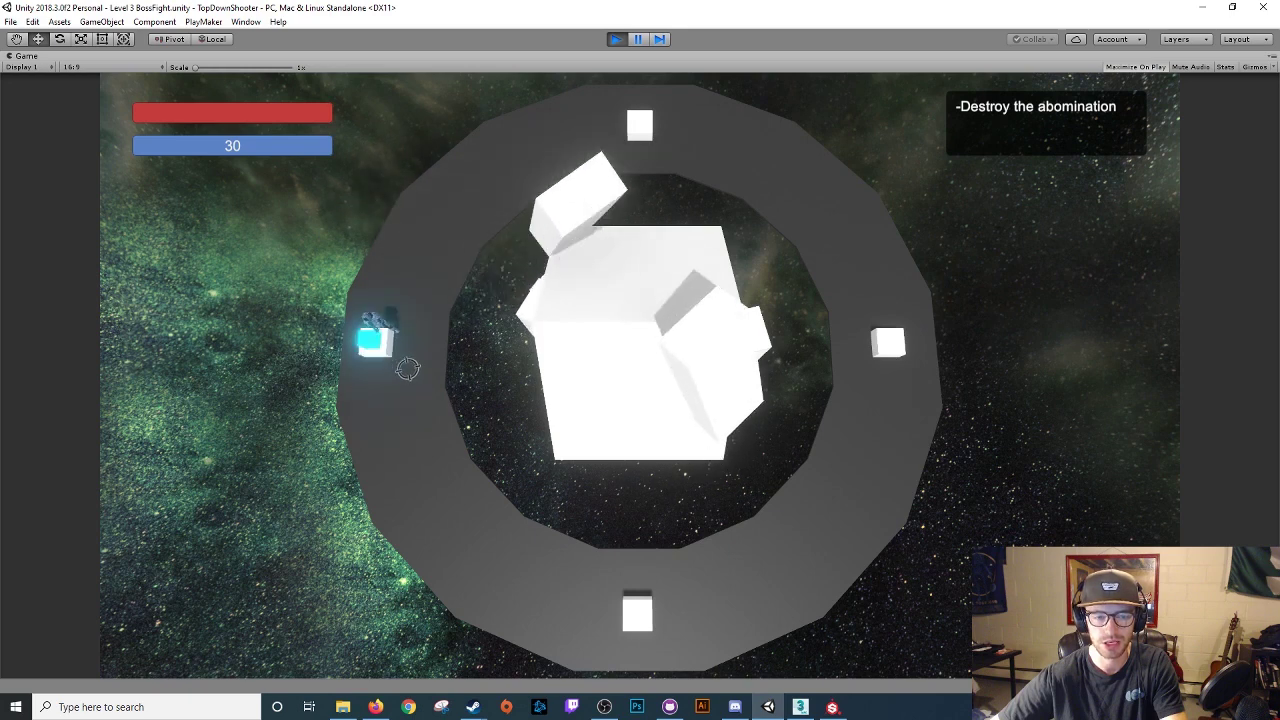
Move the character to the southern plant point while avoiding the tentacles and place a fuel cell there
{"action": "key", "text": "s"}
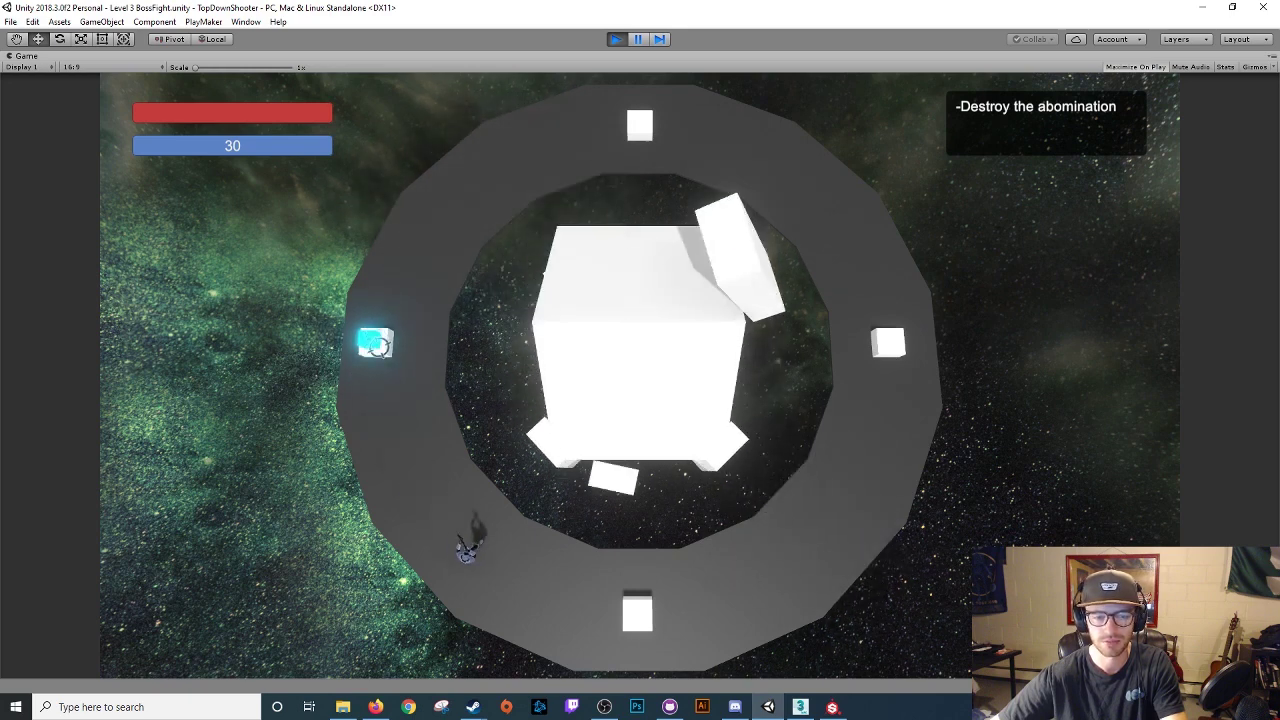
{"action": "key", "text": "d"}
{"action": "key", "text": "w"}
{"action": "key", "text": "a"}
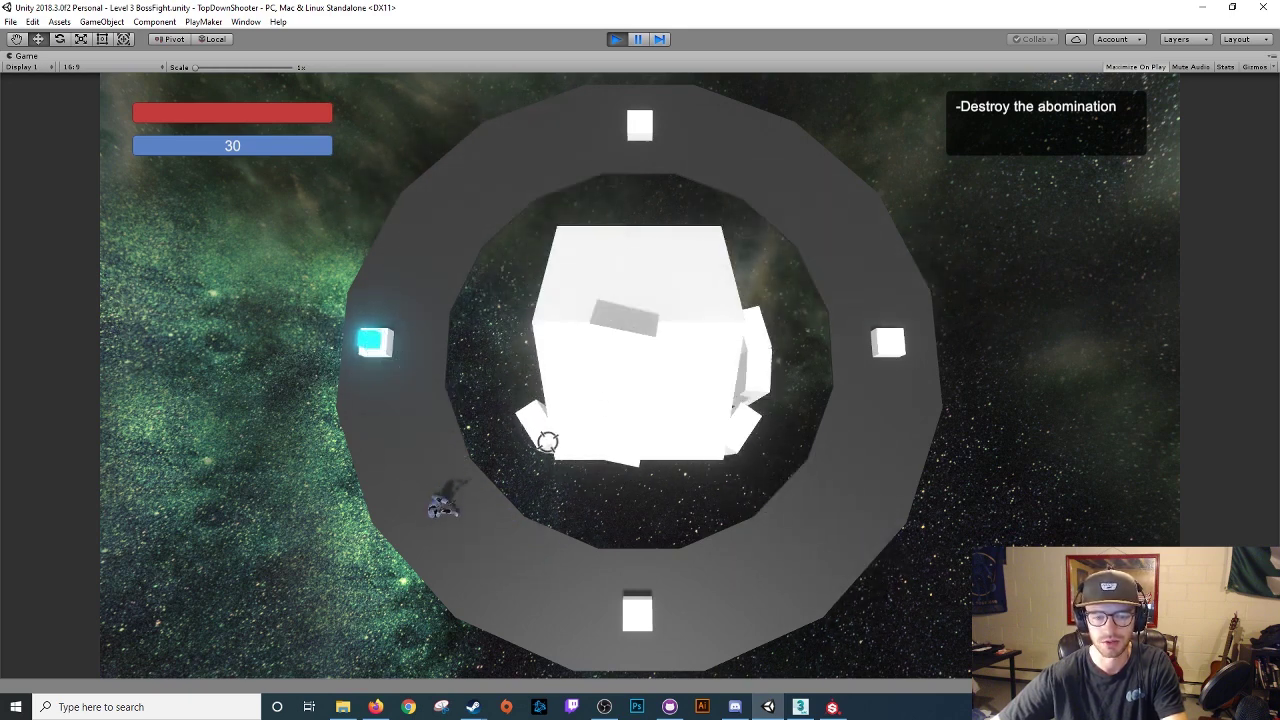
{"action": "key", "text": "s"}
{"action": "key", "text": "d"}
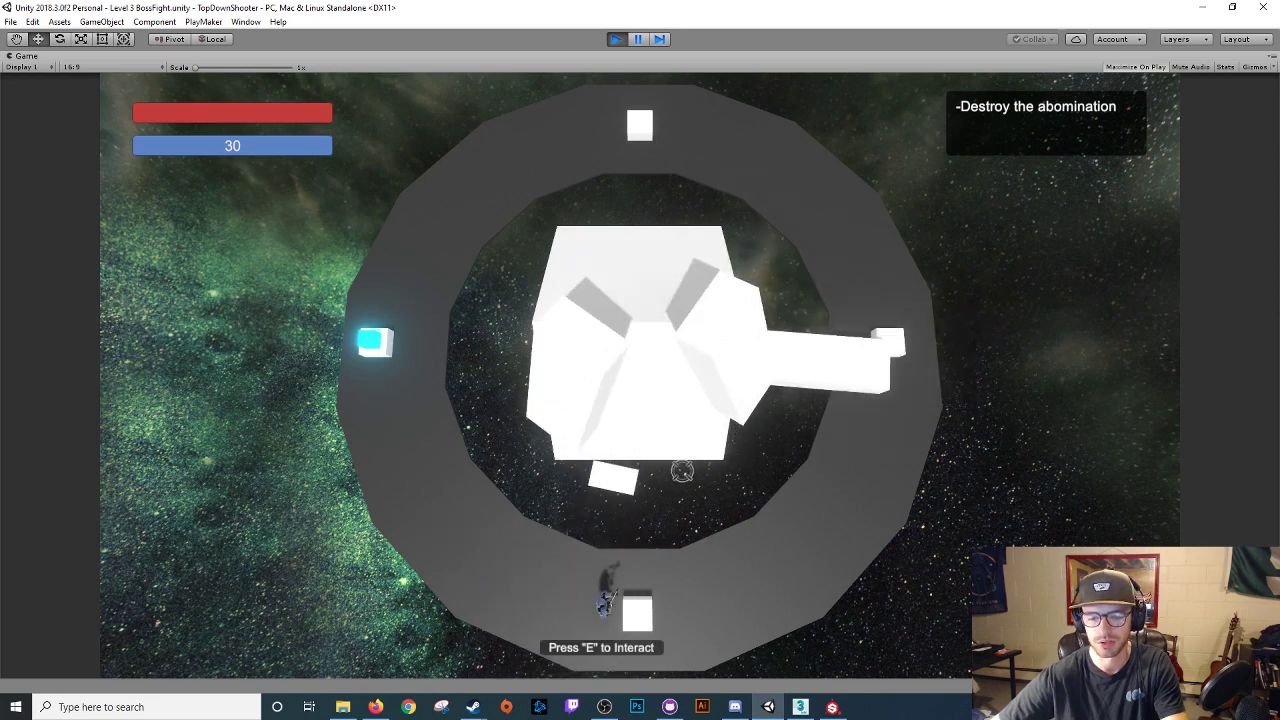
{"action": "key", "text": "e"}
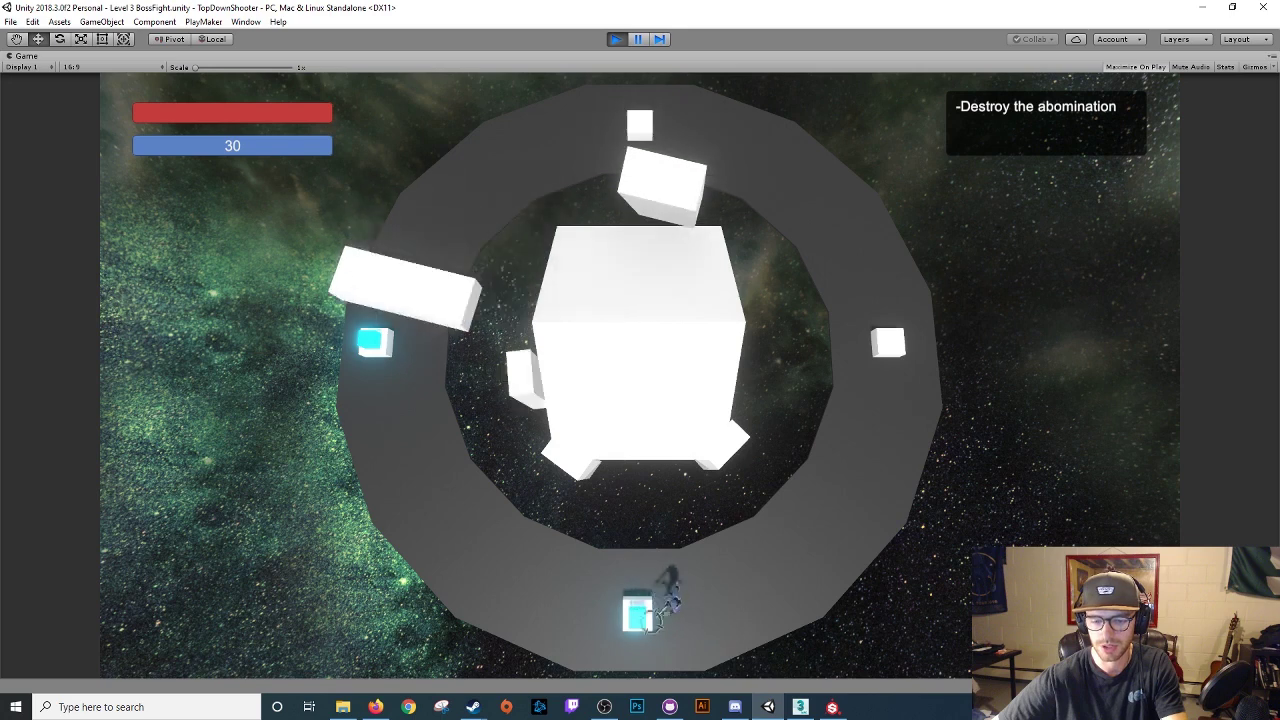
Move the character on to the eastern plant point and place a fuel cell there
{"action": "key", "text": "d"}
{"action": "key", "text": "w"}
{"action": "key", "text": "w"}
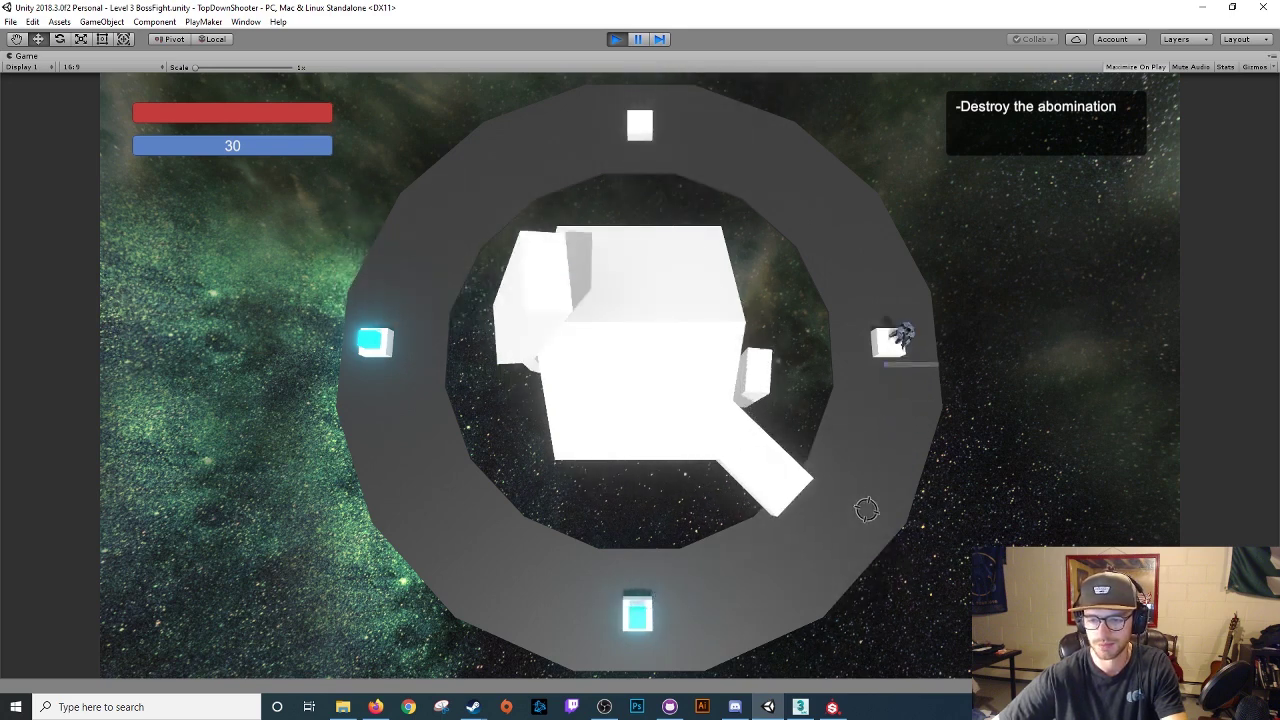
{"action": "key", "text": "e"}
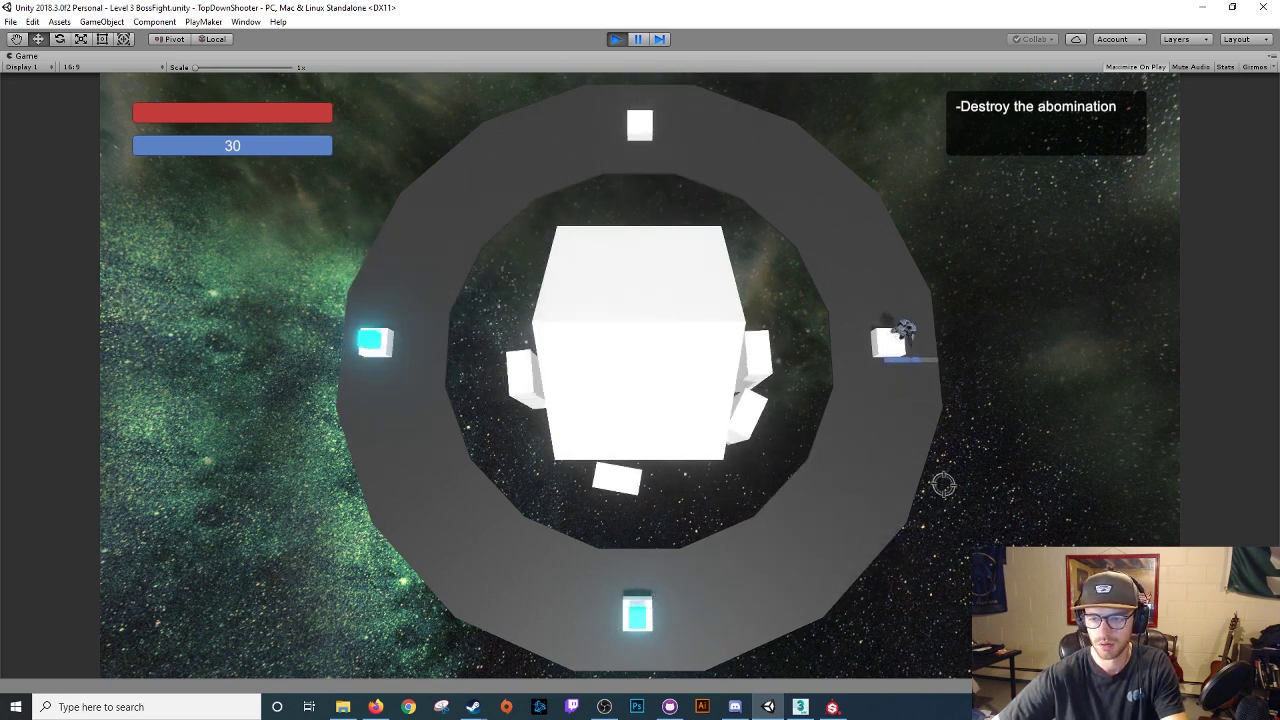
Move the character to the northern plant point and place the last fuel cell there
{"action": "key", "text": "w"}
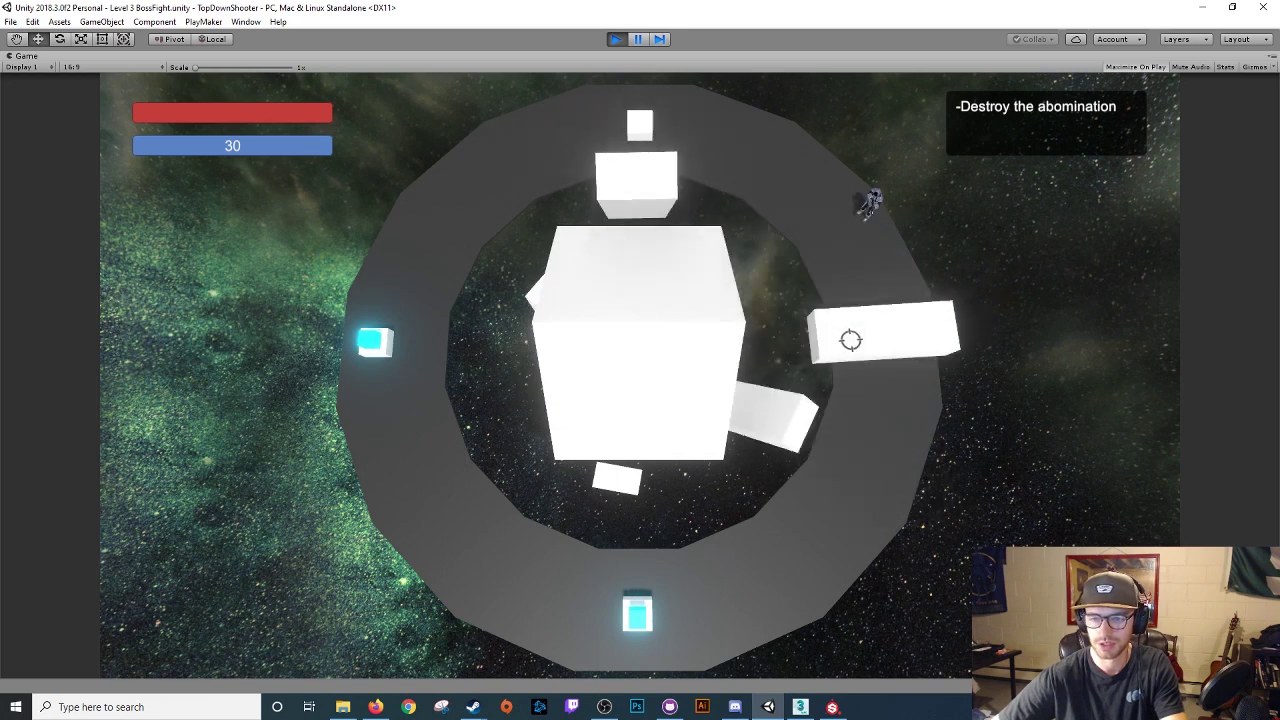
{"action": "key", "text": "a"}
{"action": "key", "text": "a"}
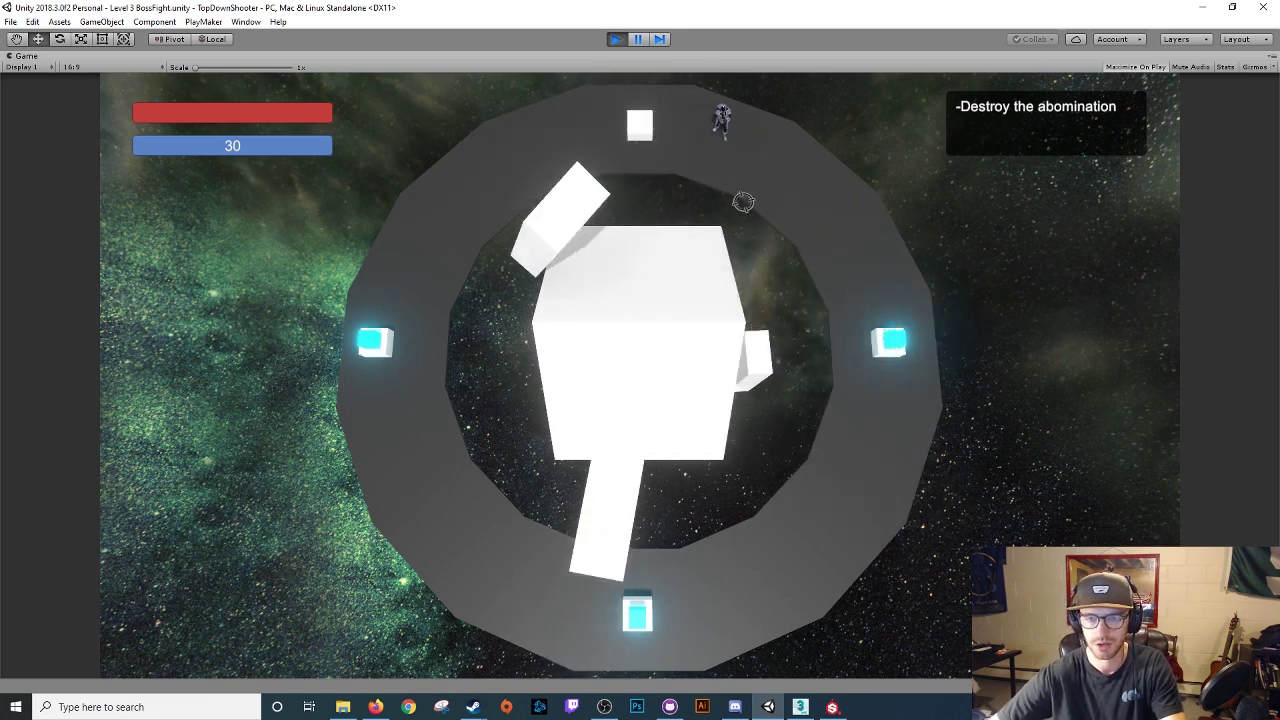
{"action": "key", "text": "e"}
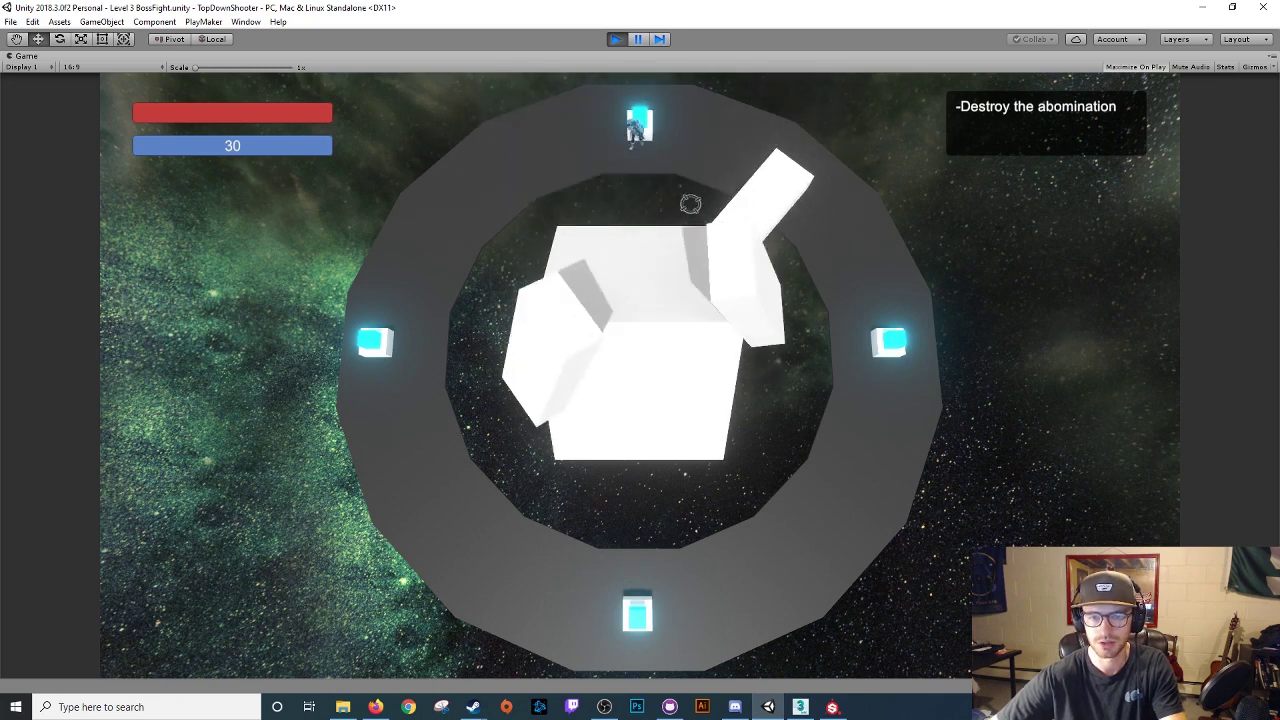
Run the character from the northern plant point down the western side of the ring and past the southern one
{"action": "key", "text": "a"}
{"action": "key", "text": "s"}
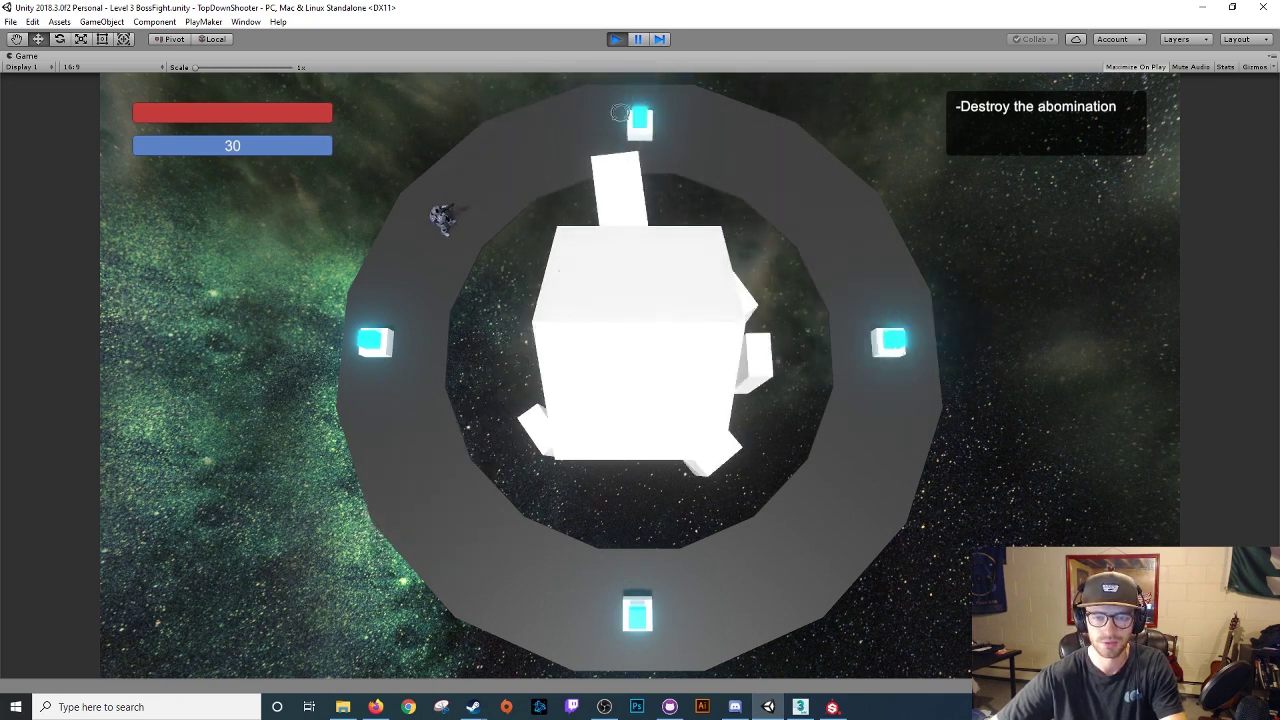
{"action": "key", "text": "a"}
{"action": "key", "text": "s"}
{"action": "key", "text": "s"}
{"action": "key", "text": "d"}
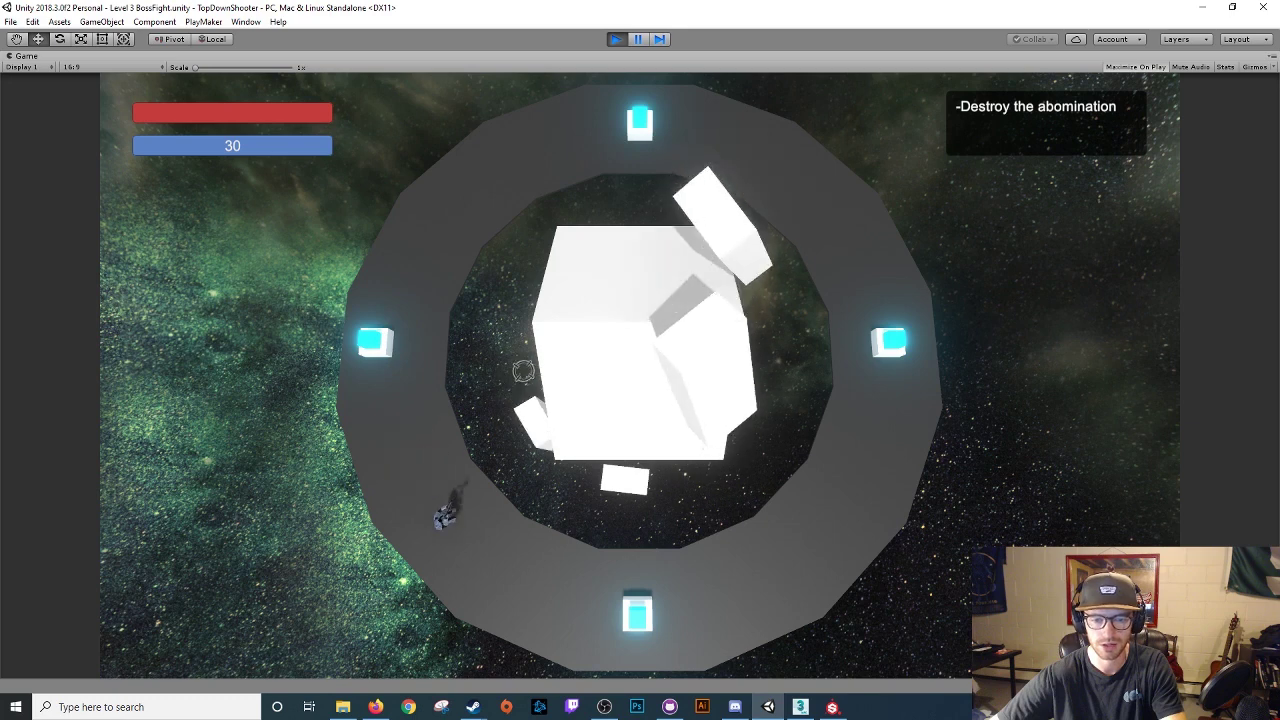
{"action": "key", "text": "d"}
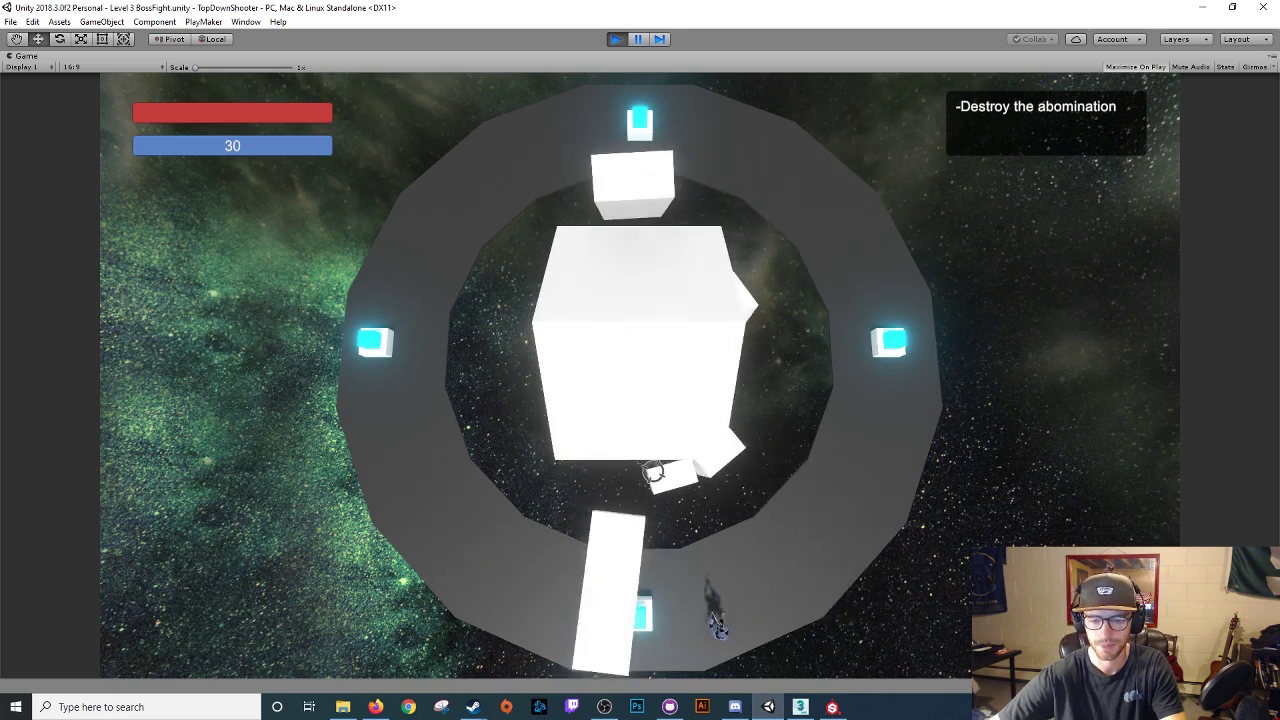
Turn the character back past the southern plant point to the ring's western side, dodging the tentacles
{"action": "key", "text": "a"}
{"action": "key", "text": "a"}
{"action": "key", "text": "w"}
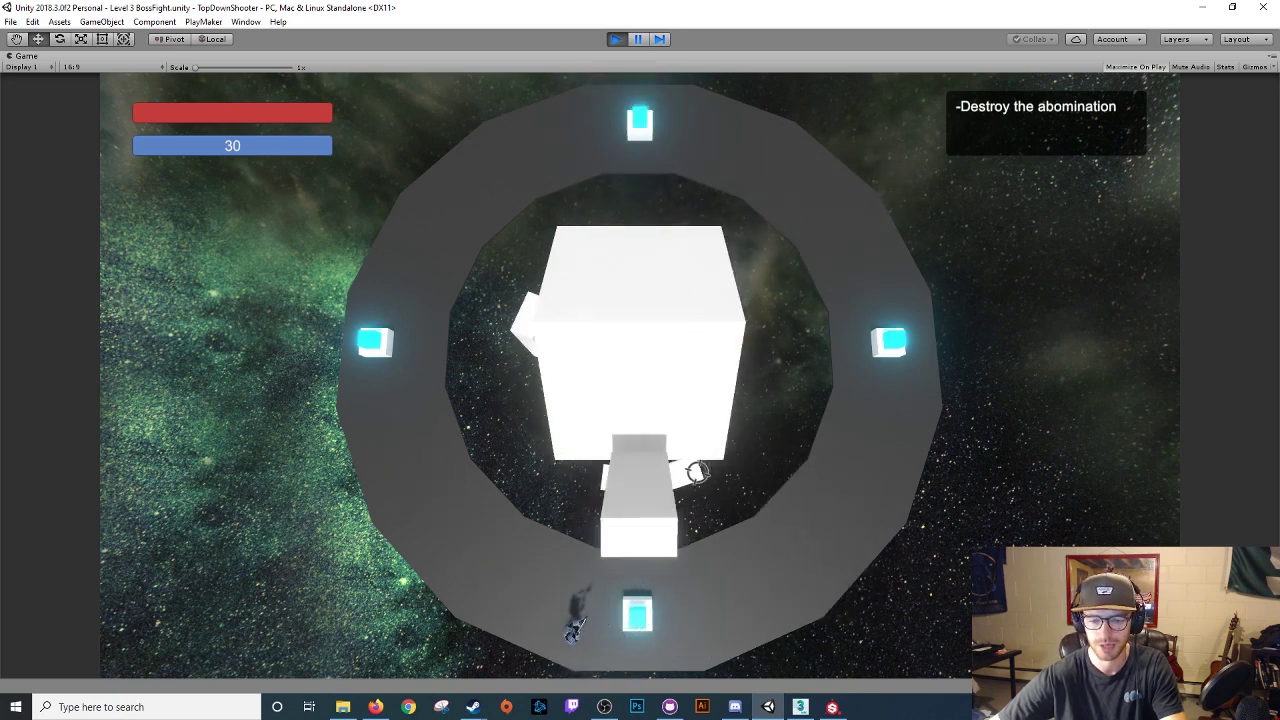
{"action": "key", "text": "w"}
{"action": "key", "text": "a"}
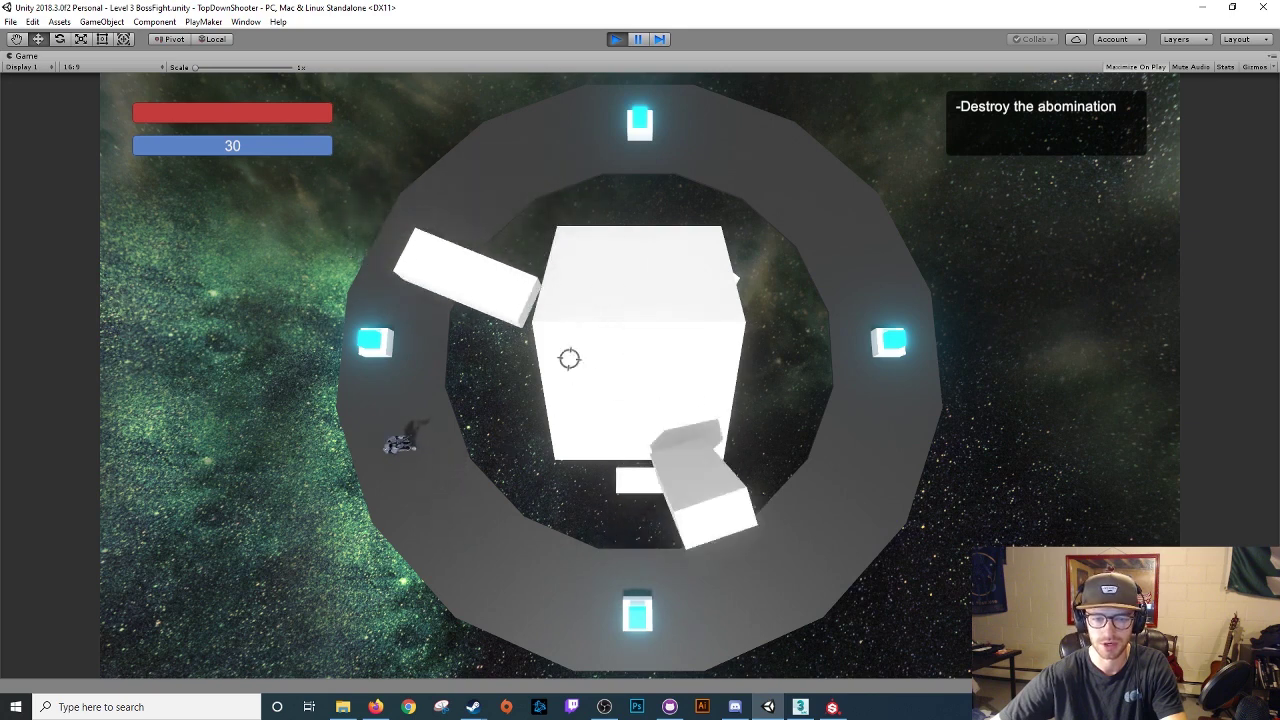
{"action": "key", "text": "s"}
{"action": "key", "text": "d"}
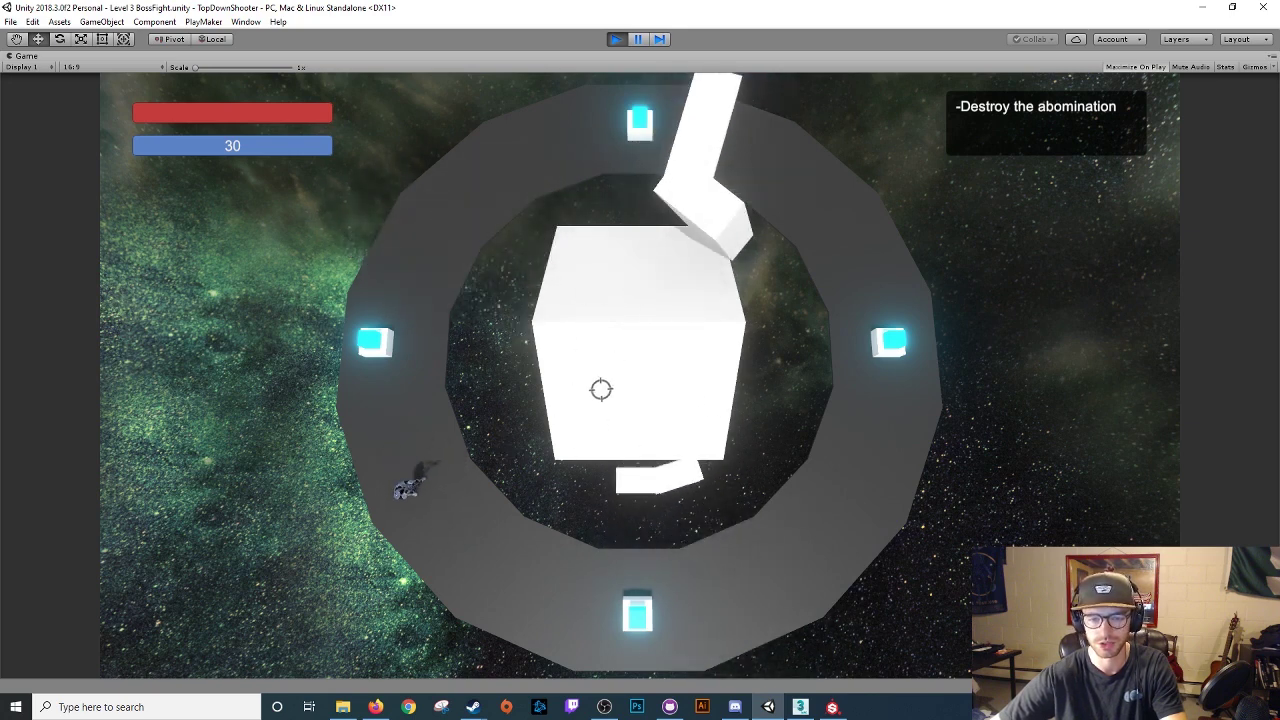
Fire one shot at the boss and circle the character on the southwestern part of the ring to dodge tentacles
{"action": "left_click", "coordinate": [600, 389]}
{"action": "key", "text": "w"}
{"action": "key", "text": "w"}
{"action": "key", "text": "a"}
{"action": "key", "text": "s"}
{"action": "key", "text": "d"}
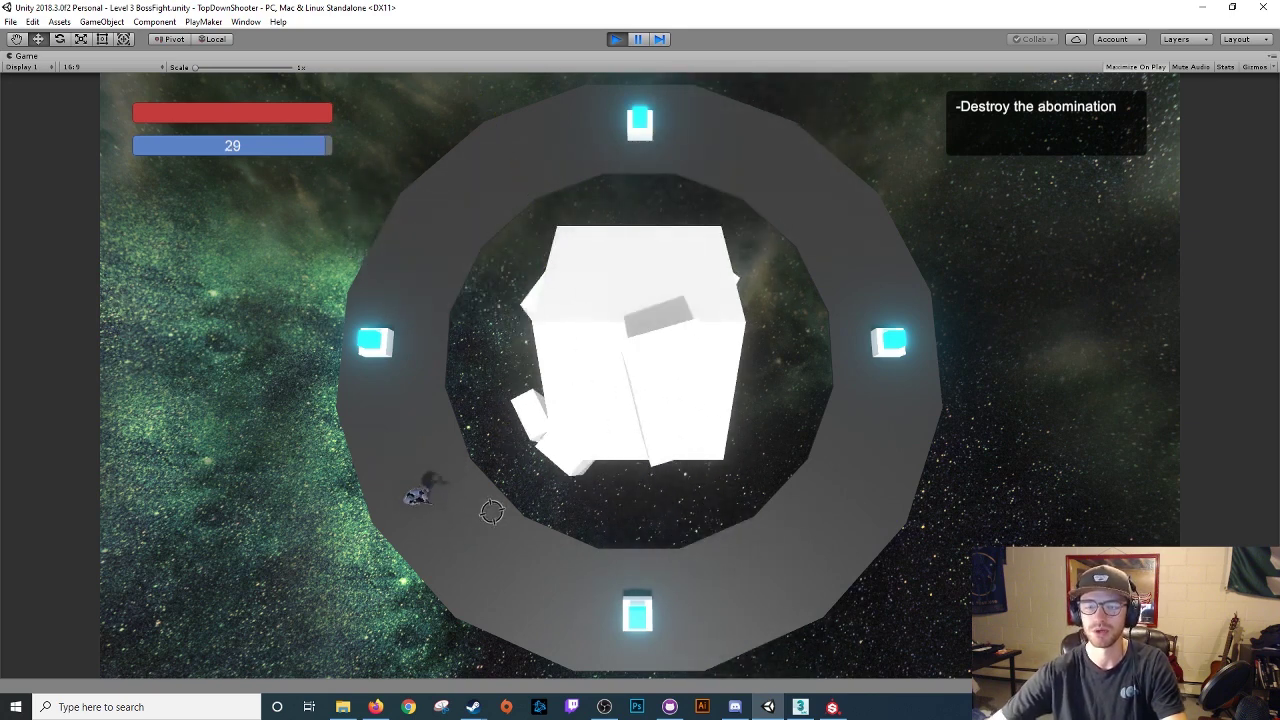
{"action": "key", "text": "w"}
{"action": "key", "text": "a"}
{"action": "key", "text": "w"}
{"action": "key", "text": "a"}
{"action": "key", "text": "s"}
{"action": "key", "text": "d"}
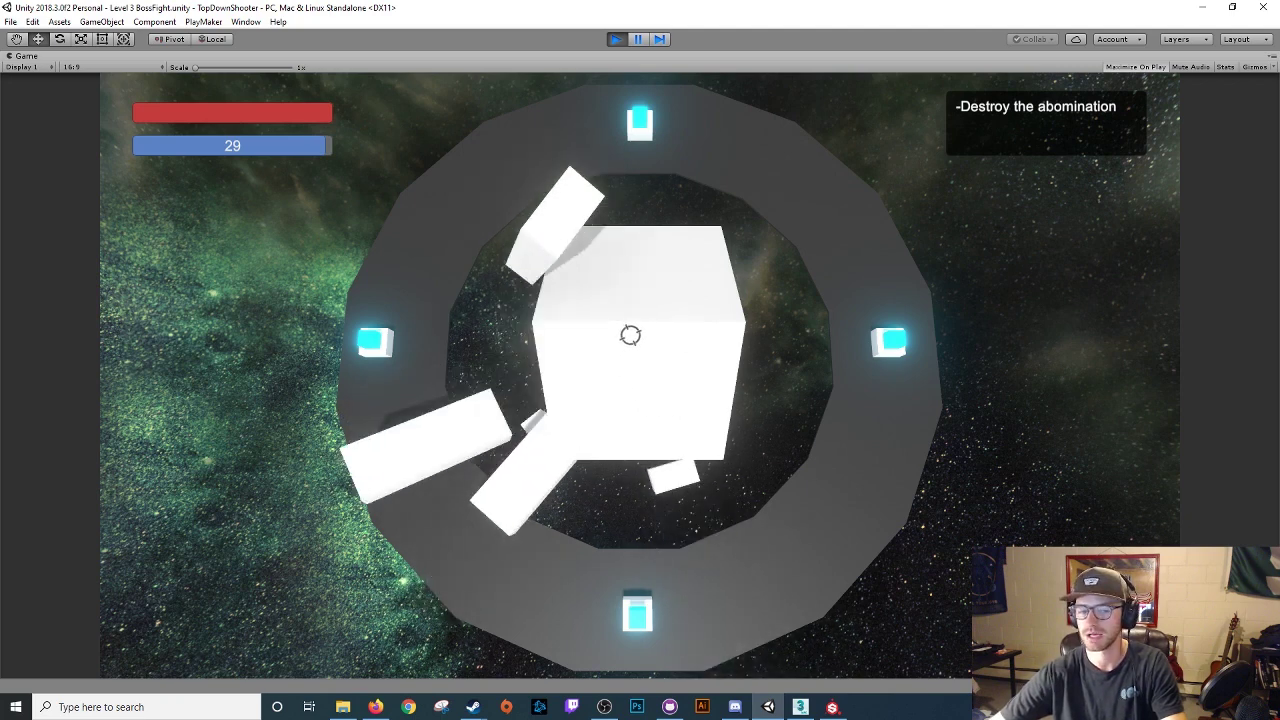
Shoot repeatedly at the boss body while moving the character up and down the western side of the ring
{"action": "key", "text": "w"}
{"action": "left_click", "coordinate": [617, 340]}
{"action": "left_click", "coordinate": [623, 356]}
{"action": "key", "text": "w"}
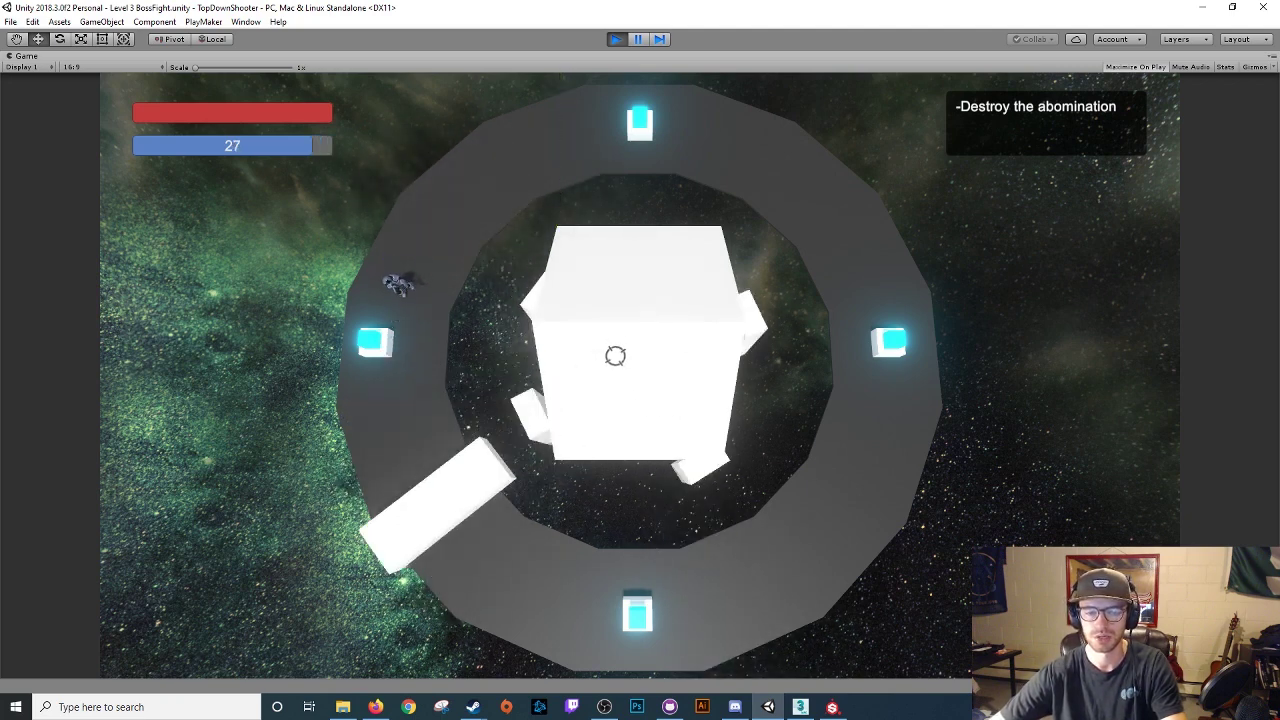
{"action": "key", "text": "s"}
{"action": "key", "text": "d"}
{"action": "mouse_move", "coordinate": [607, 319]}
{"action": "left_mouse_down"}
{"action": "mouse_move", "coordinate": [623, 360]}
{"action": "mouse_move", "coordinate": [636, 358]}
{"action": "left_mouse_up"}
{"action": "key", "text": "w"}
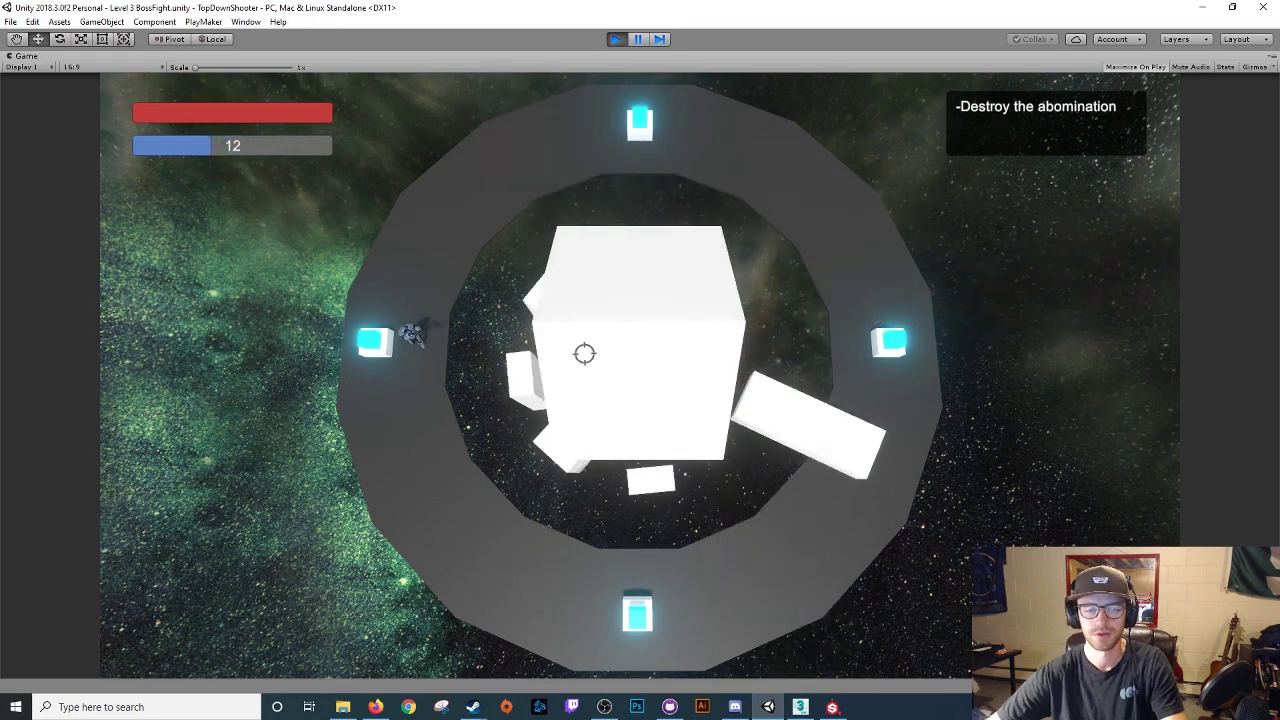
{"action": "key", "text": "w"}
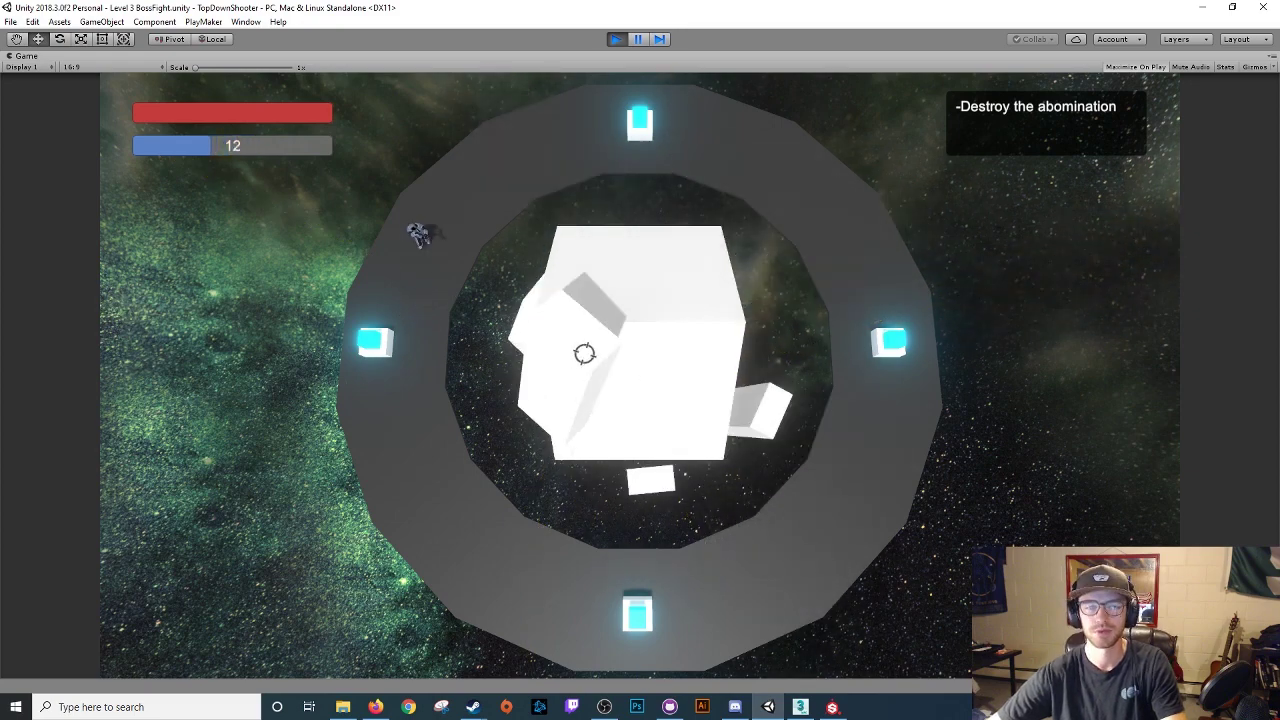